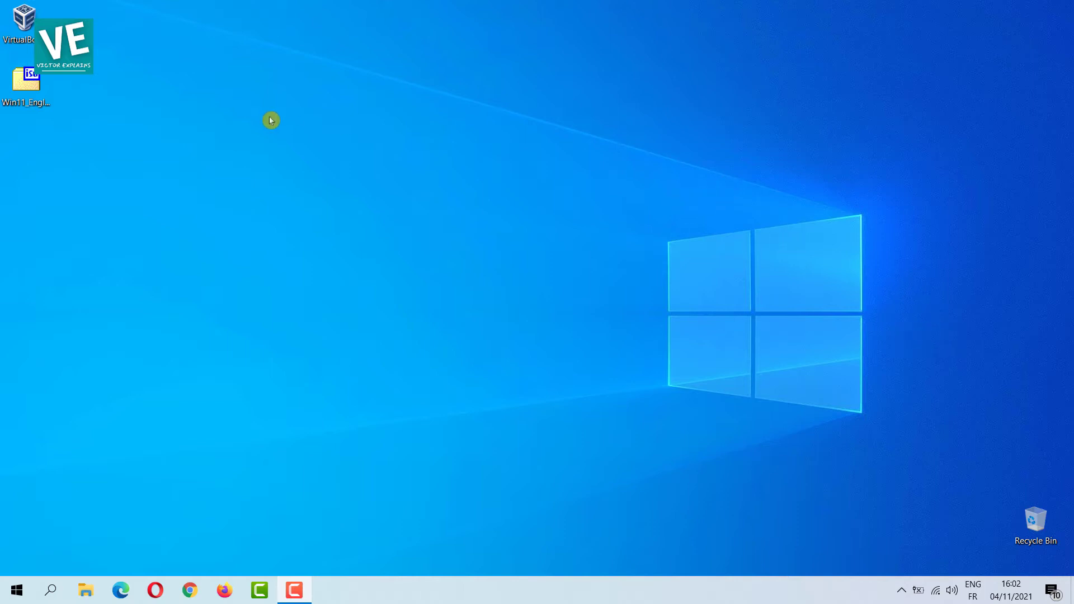
{"action": "left_click_drag", "start_coordinate": [103, 4], "coordinate": [14, 112]}
{"action": "left_click_drag", "start_coordinate": [25, 76], "coordinate": [610, 92]}
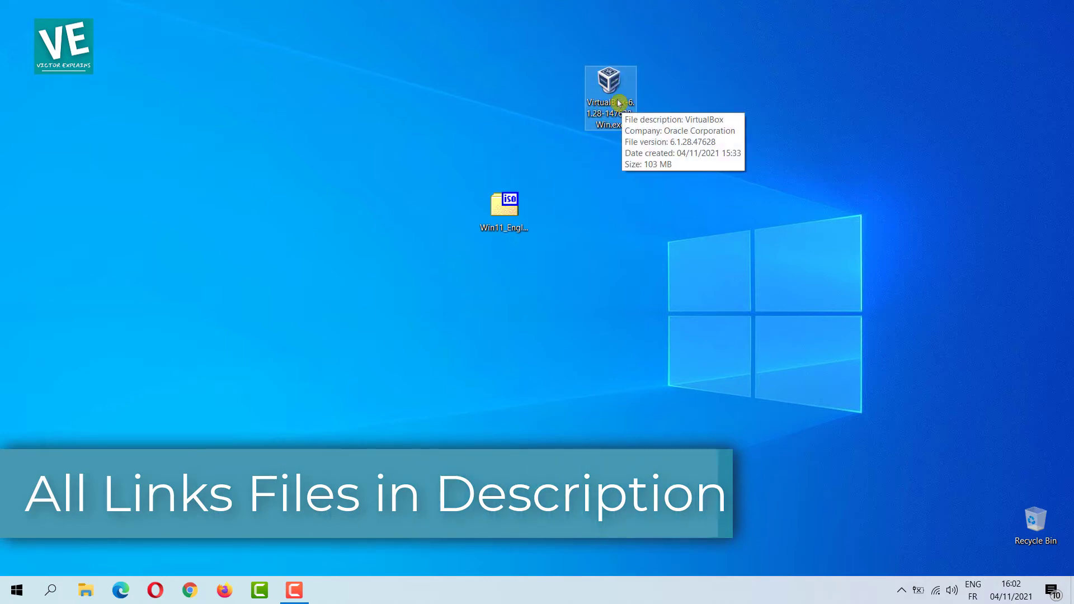
{"action": "left_click_drag", "start_coordinate": [493, 210], "coordinate": [602, 212]}
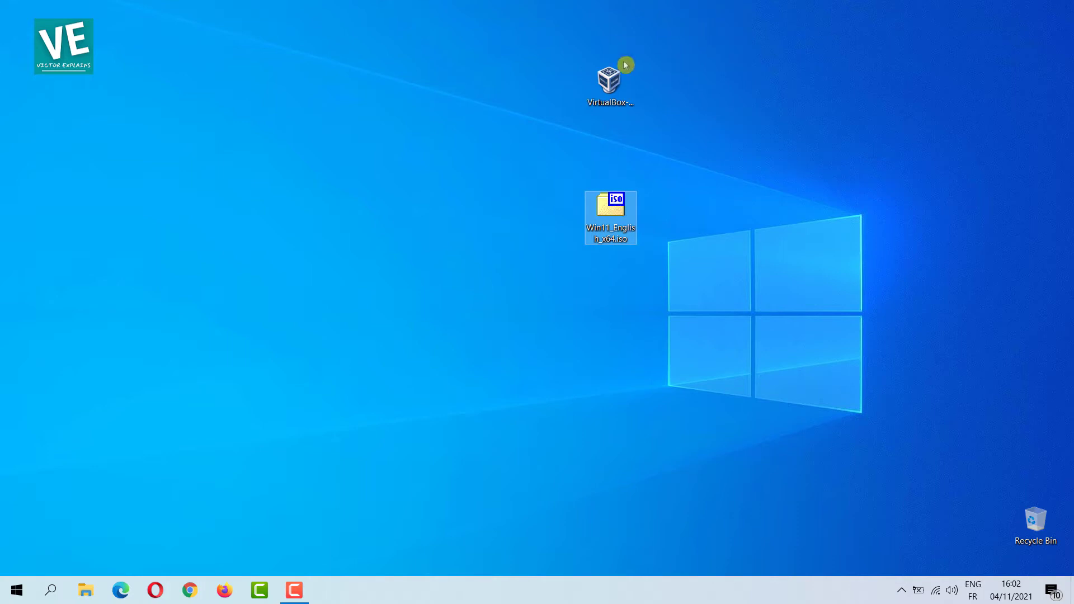
{"action": "left_click_drag", "start_coordinate": [626, 65], "coordinate": [624, 132]}
{"action": "left_click_drag", "start_coordinate": [582, 260], "coordinate": [34, 53]}
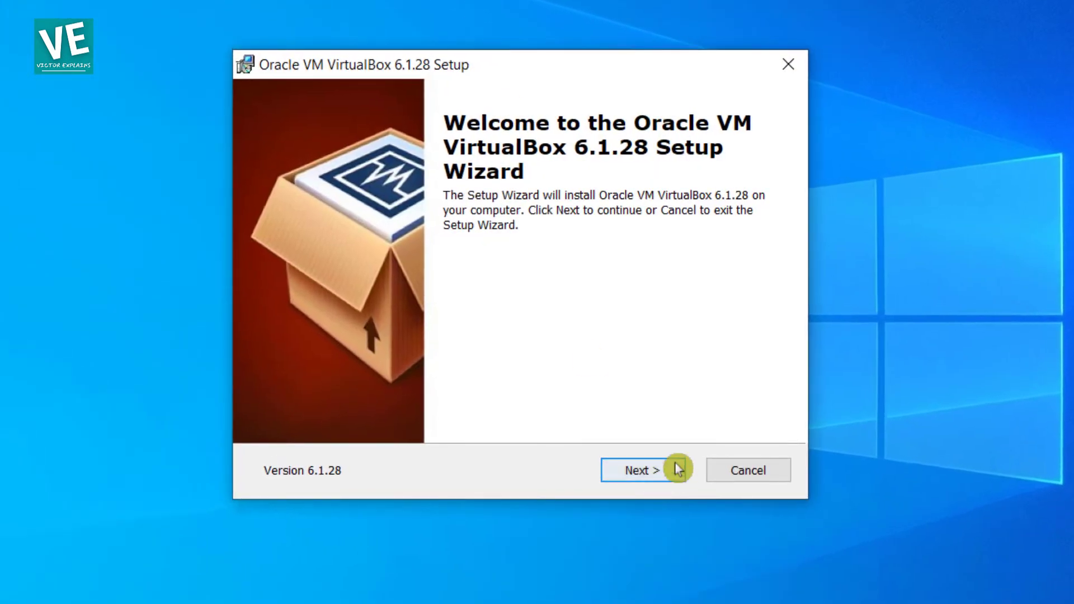
Step: Install Oracle VM VirtualBox 6.1.28 with the default features and shortcuts, accept Oracle's Universal Serial Bus device software, and finish by starting VirtualBox
{"action": "left_click", "coordinate": [643, 475]}
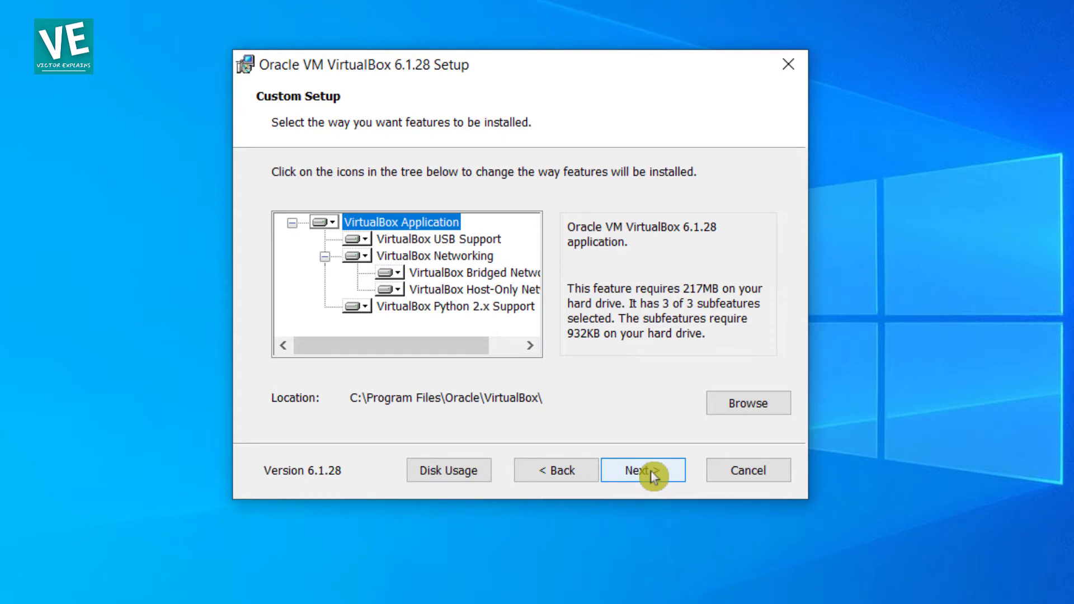
{"action": "left_click", "coordinate": [651, 476]}
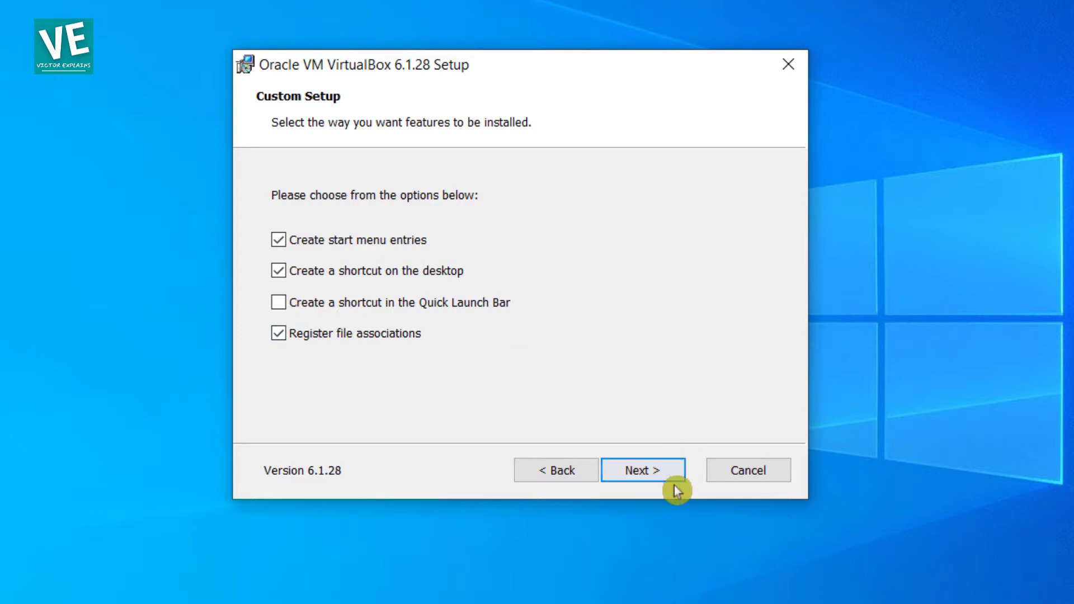
{"action": "left_click", "coordinate": [654, 468]}
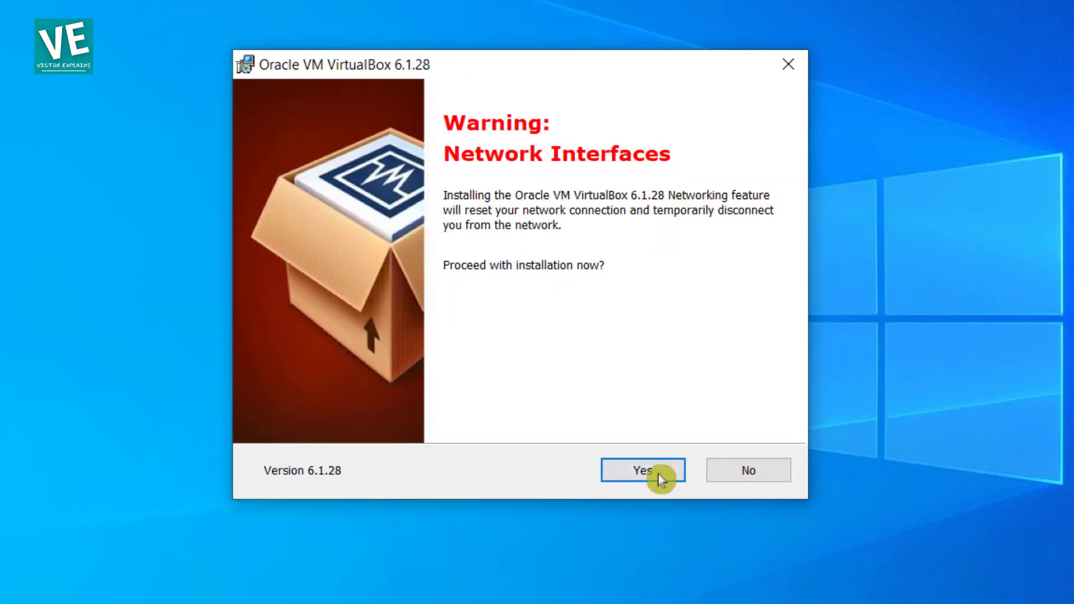
{"action": "left_click", "coordinate": [649, 469]}
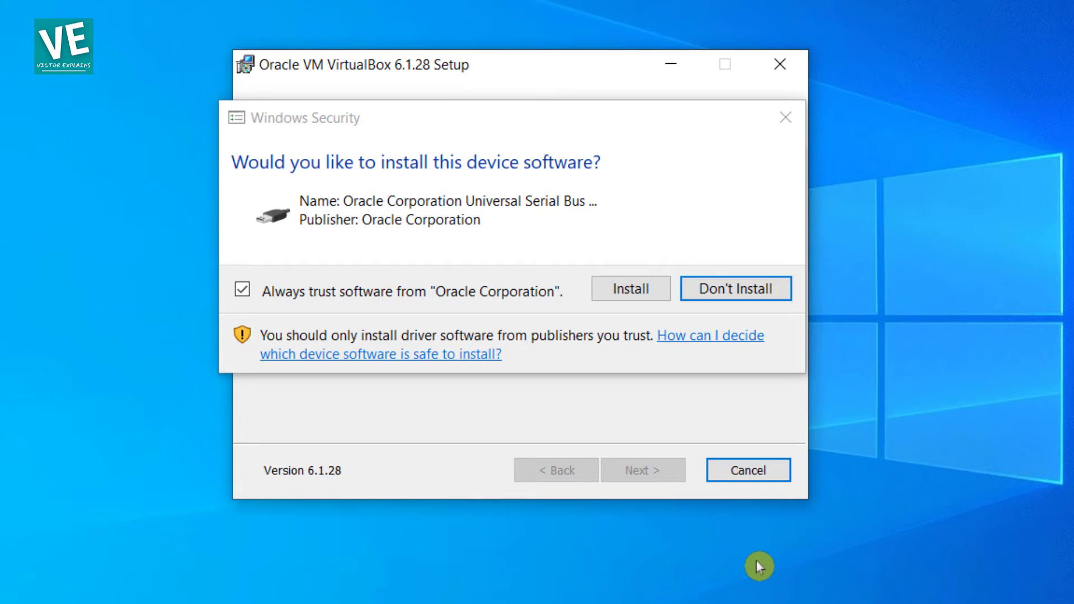
{"action": "left_click", "coordinate": [609, 280]}
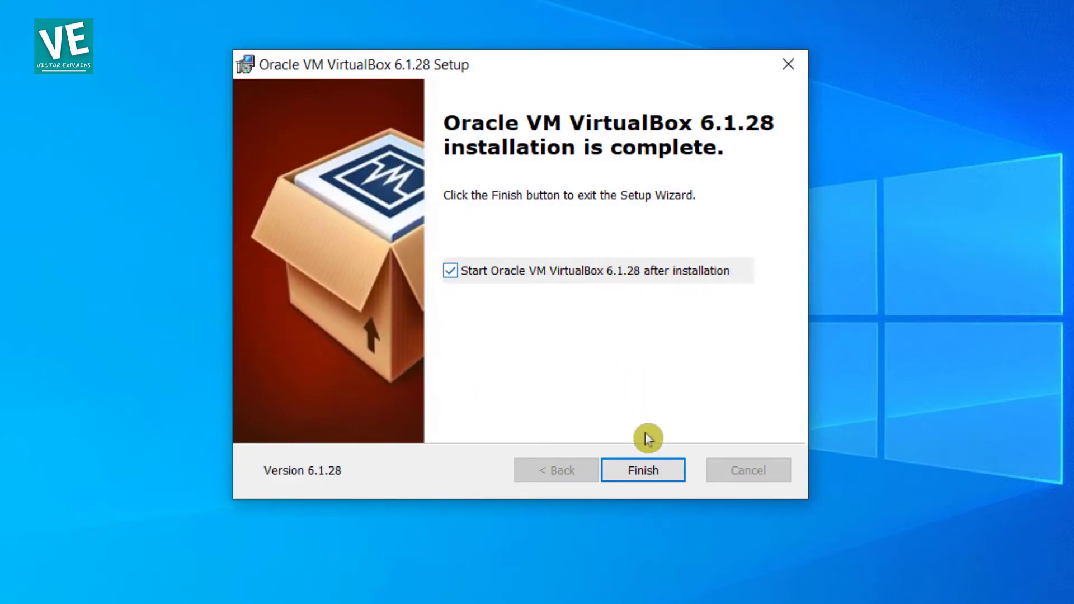
{"action": "left_click", "coordinate": [646, 469]}
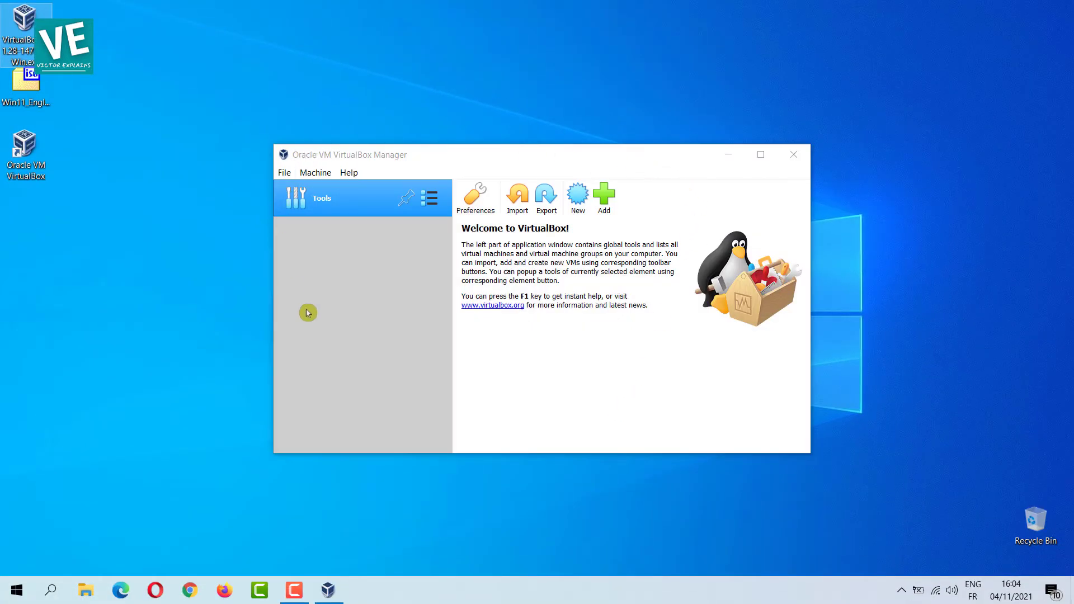
Step: Minimize VirtualBox Manager and search Google for "windows 11 iso" in Firefox
{"action": "left_click", "coordinate": [578, 261]}
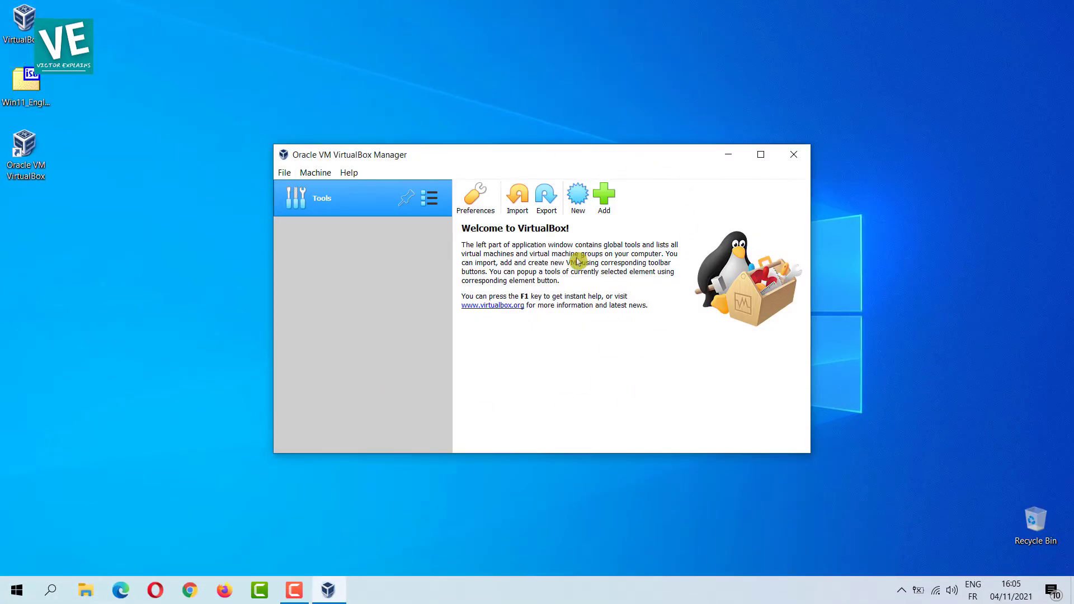
{"action": "left_click", "coordinate": [727, 159]}
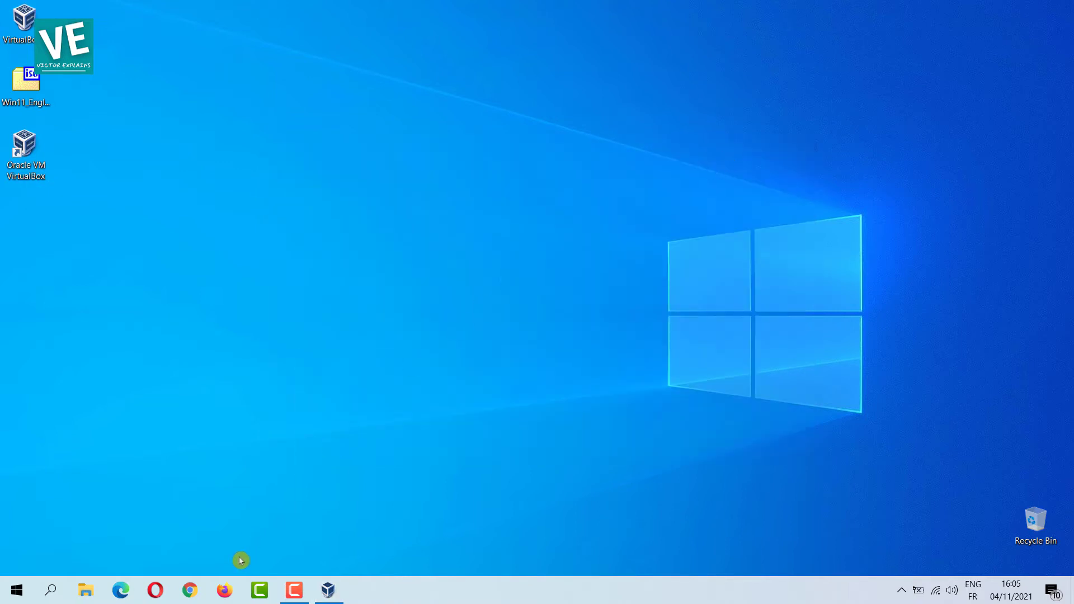
{"action": "left_click", "coordinate": [226, 592]}
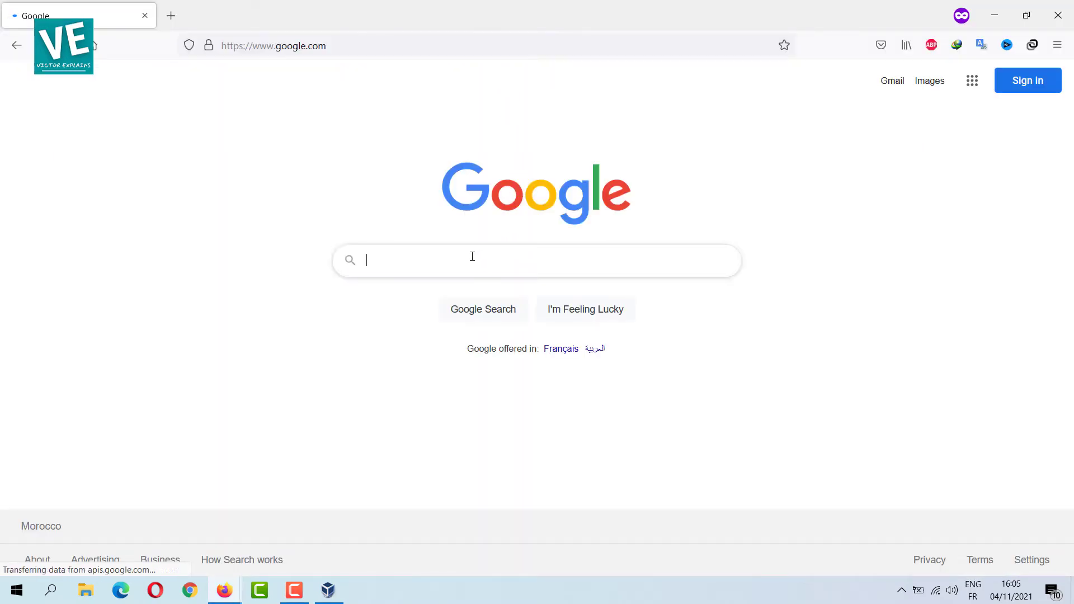
{"action": "type", "text": "windows"}
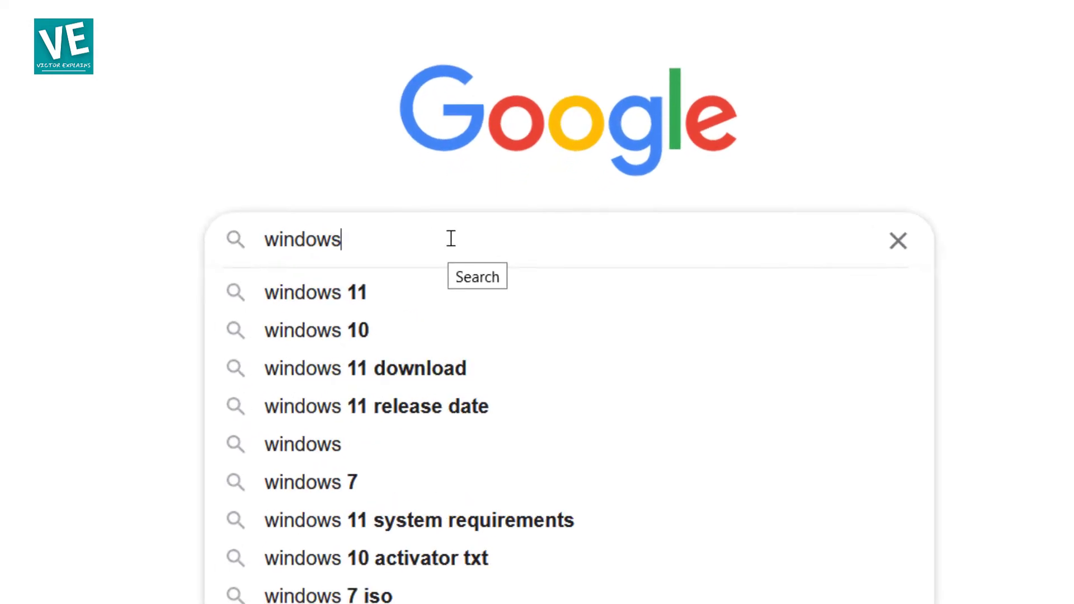
{"action": "key", "text": "Down"}
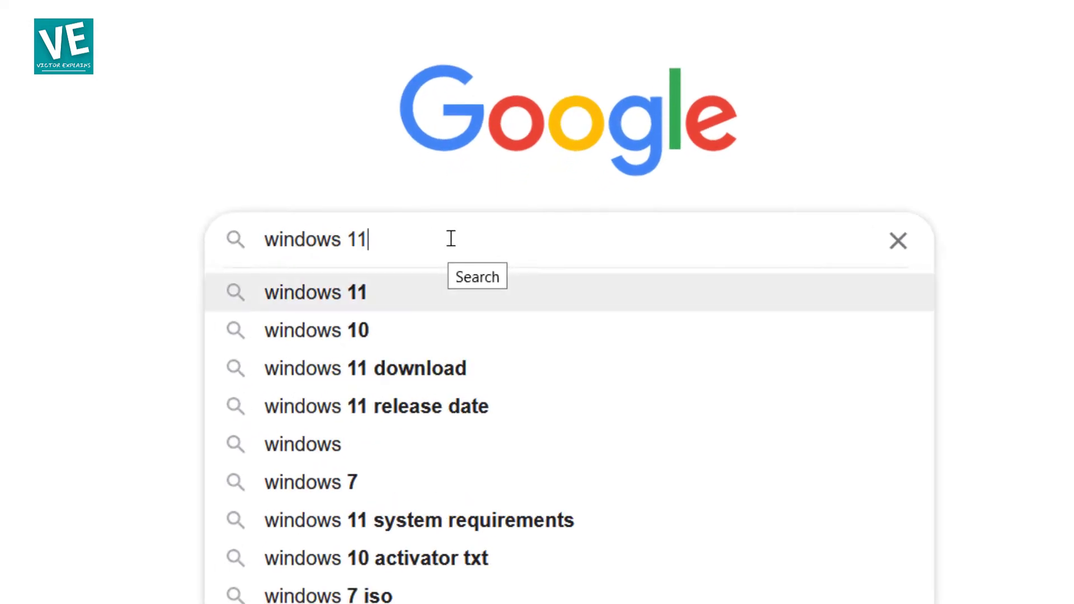
{"action": "type", "text": "iso"}
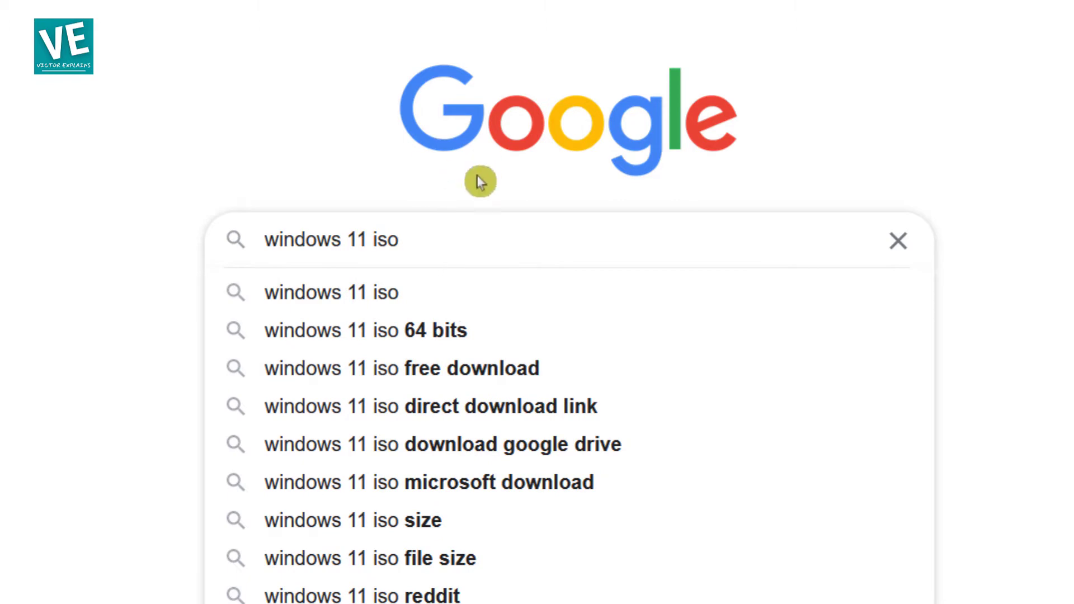
{"action": "left_click_drag", "start_coordinate": [233, 240], "coordinate": [233, 239]}
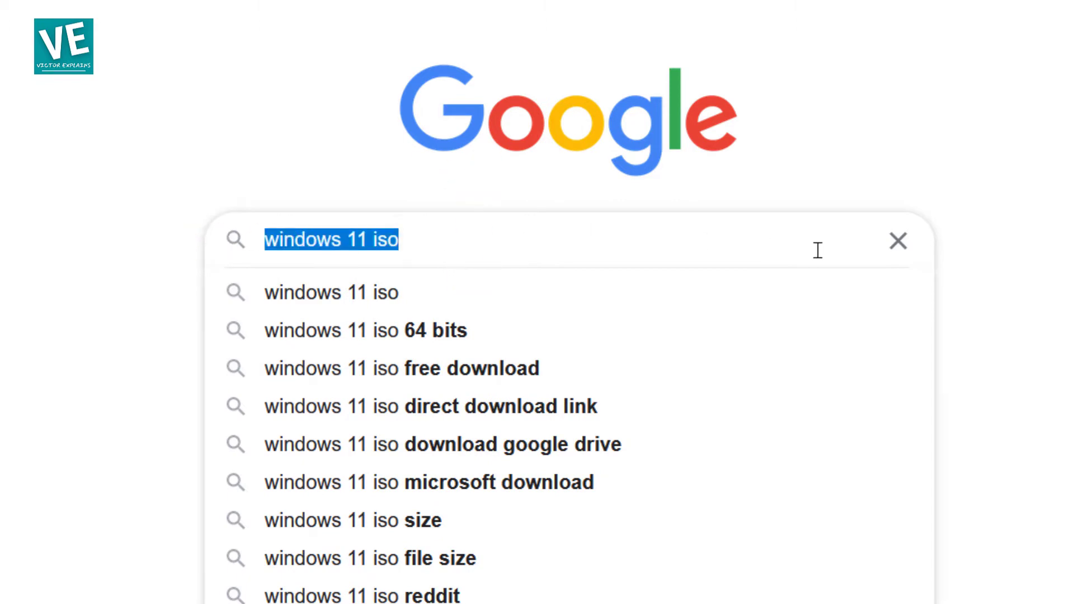
{"action": "key", "text": "Return"}
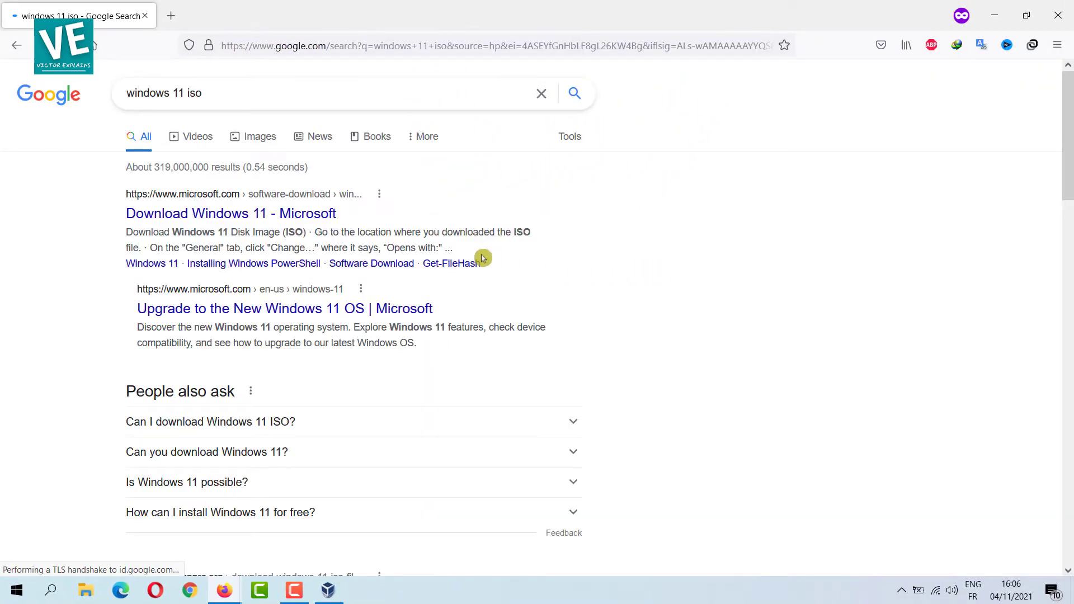
Step: Open Microsoft's Download Windows 11 page and request the Windows 11 disk image (ISO) download
{"action": "left_click", "coordinate": [243, 216]}
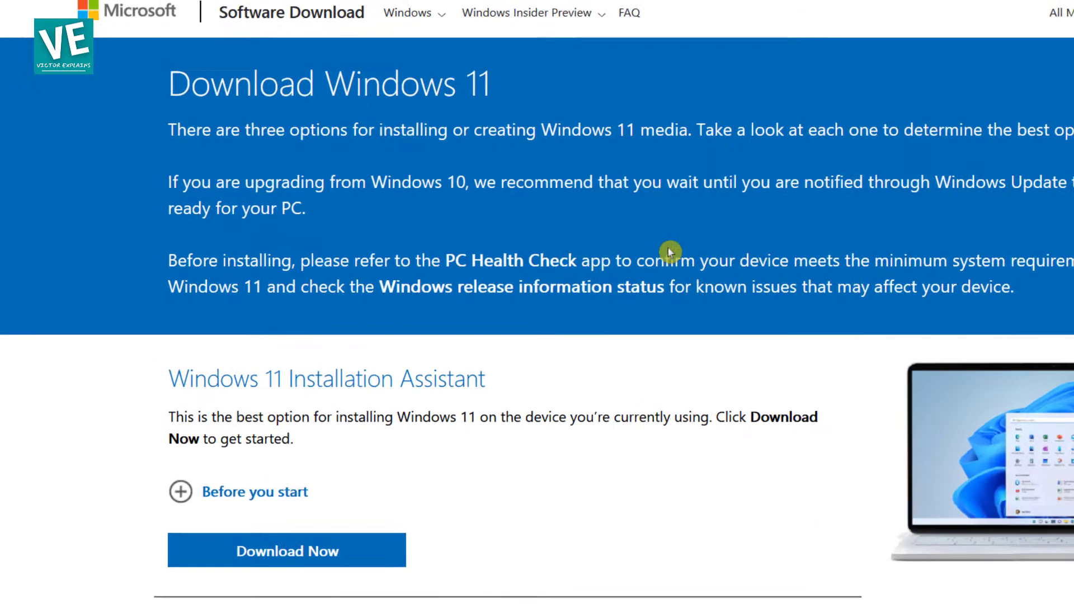
{"action": "scroll", "coordinate": [424, 106], "scroll_direction": "down", "scroll_amount": 5}
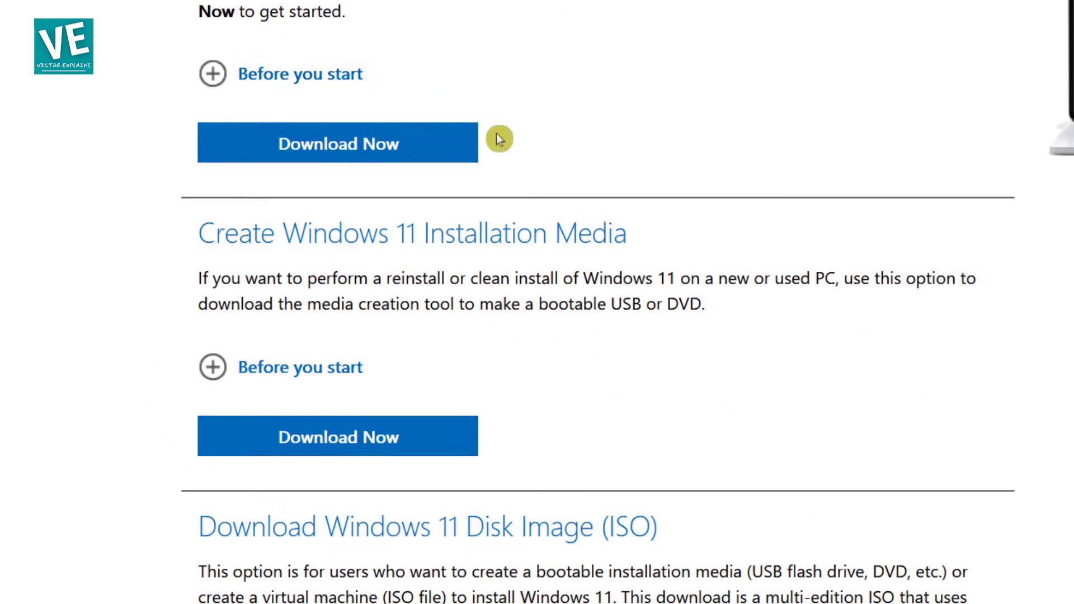
{"action": "scroll", "coordinate": [681, 95], "scroll_direction": "up", "scroll_amount": 5}
{"action": "scroll", "coordinate": [578, 183], "scroll_direction": "down", "scroll_amount": 5}
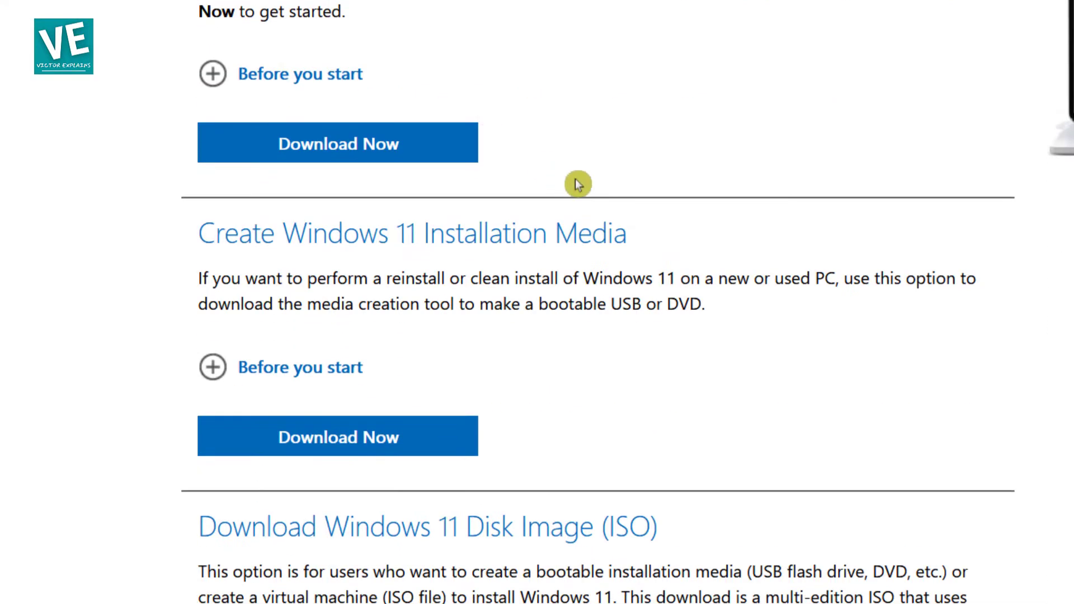
{"action": "scroll", "coordinate": [615, 211], "scroll_direction": "down", "scroll_amount": 3}
{"action": "scroll", "coordinate": [616, 210], "scroll_direction": "down", "scroll_amount": 3}
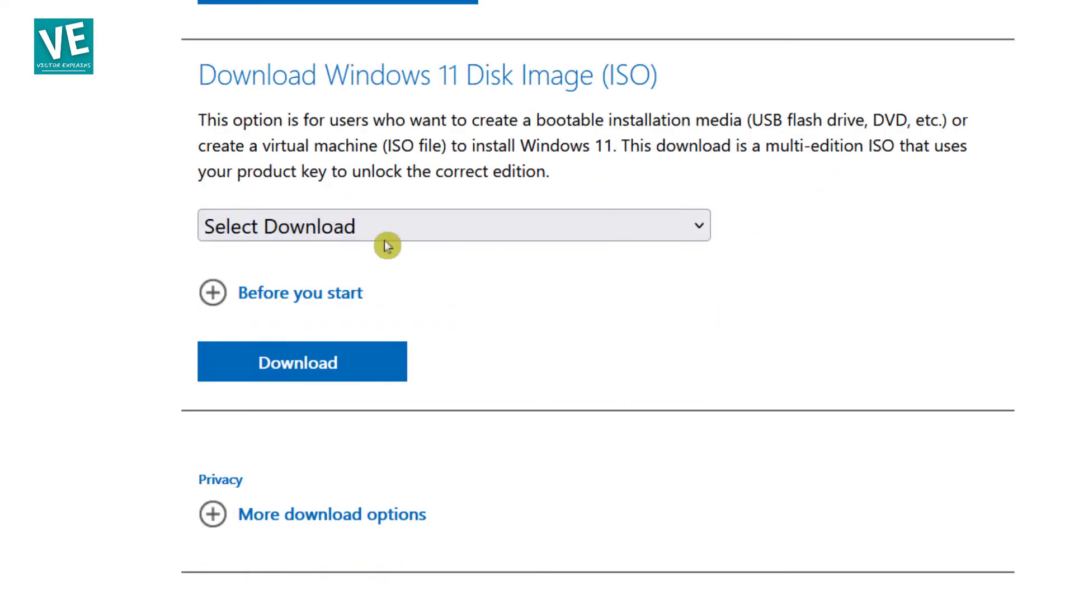
{"action": "left_click", "coordinate": [452, 234]}
{"action": "left_click", "coordinate": [362, 307]}
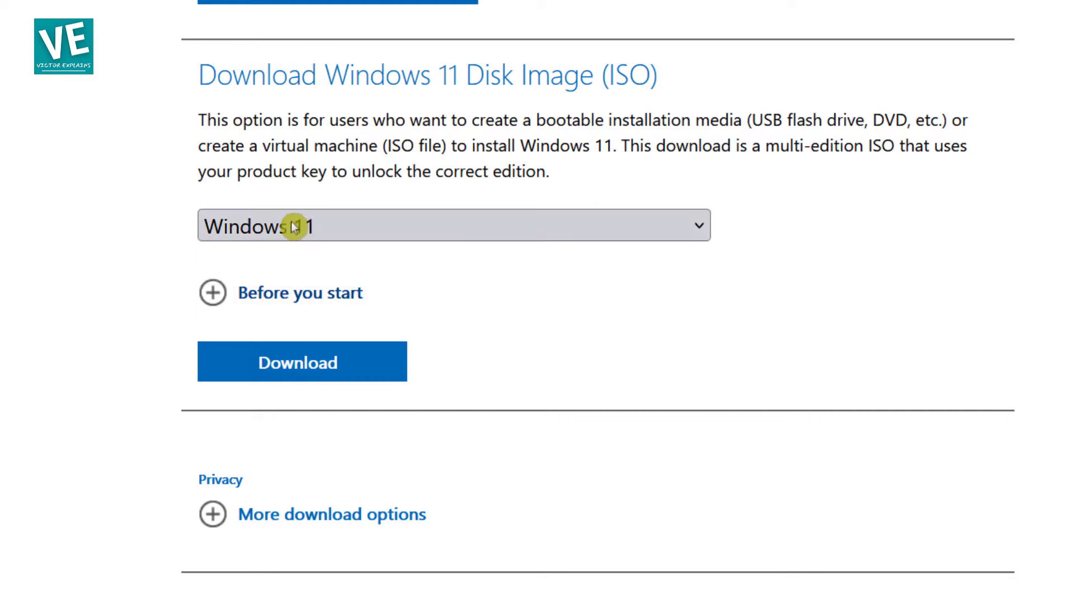
{"action": "scroll", "coordinate": [579, 323], "scroll_direction": "down", "scroll_amount": 4}
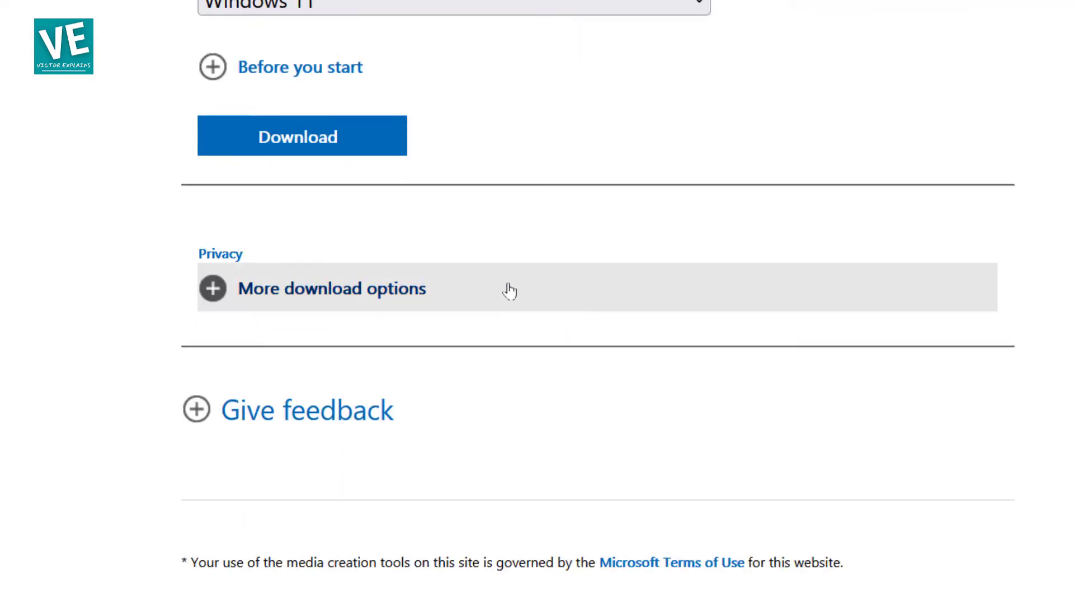
{"action": "left_click", "coordinate": [326, 142]}
Step: Set the product language of the Windows 11 ISO to English International and confirm it
{"action": "scroll", "coordinate": [341, 145], "scroll_direction": "down", "scroll_amount": 1}
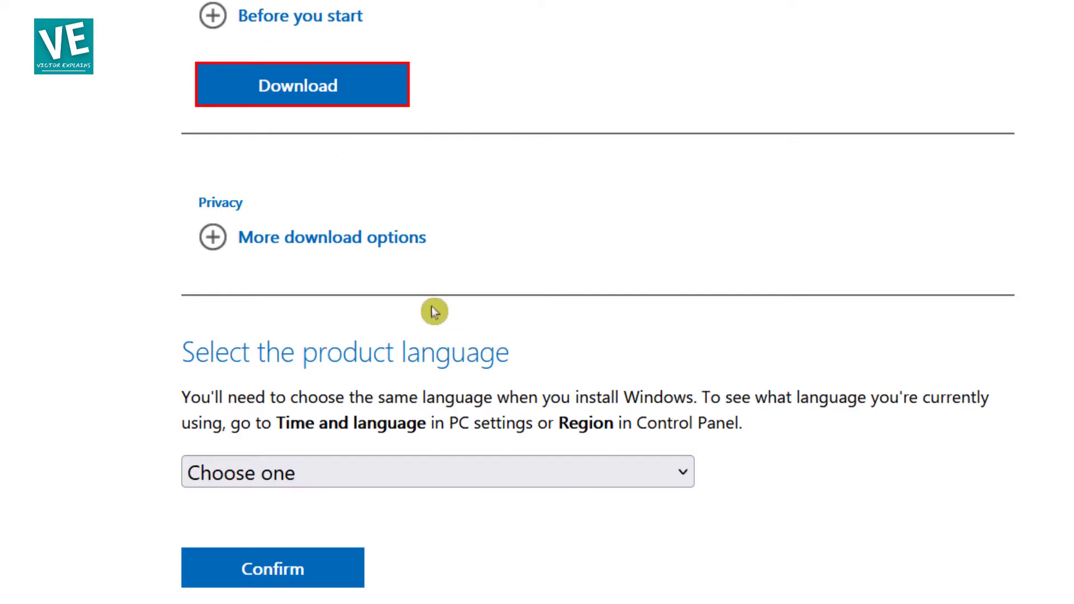
{"action": "scroll", "coordinate": [649, 440], "scroll_direction": "down", "scroll_amount": 4}
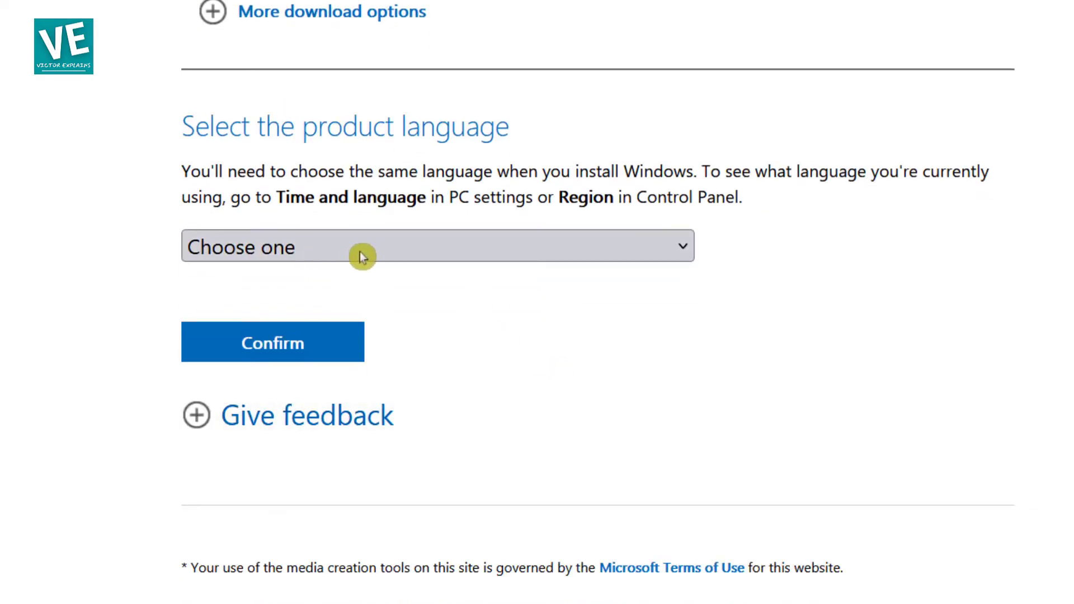
{"action": "left_click", "coordinate": [360, 250]}
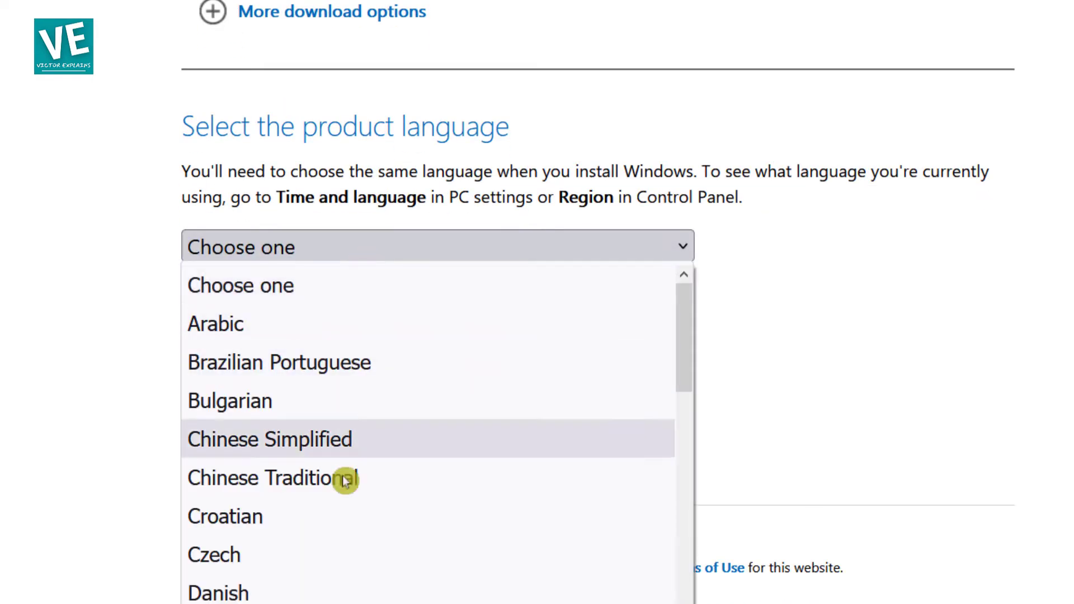
{"action": "scroll", "coordinate": [349, 453], "scroll_direction": "down", "scroll_amount": 4}
{"action": "scroll", "coordinate": [342, 448], "scroll_direction": "down", "scroll_amount": 5}
{"action": "scroll", "coordinate": [344, 531], "scroll_direction": "up", "scroll_amount": 10}
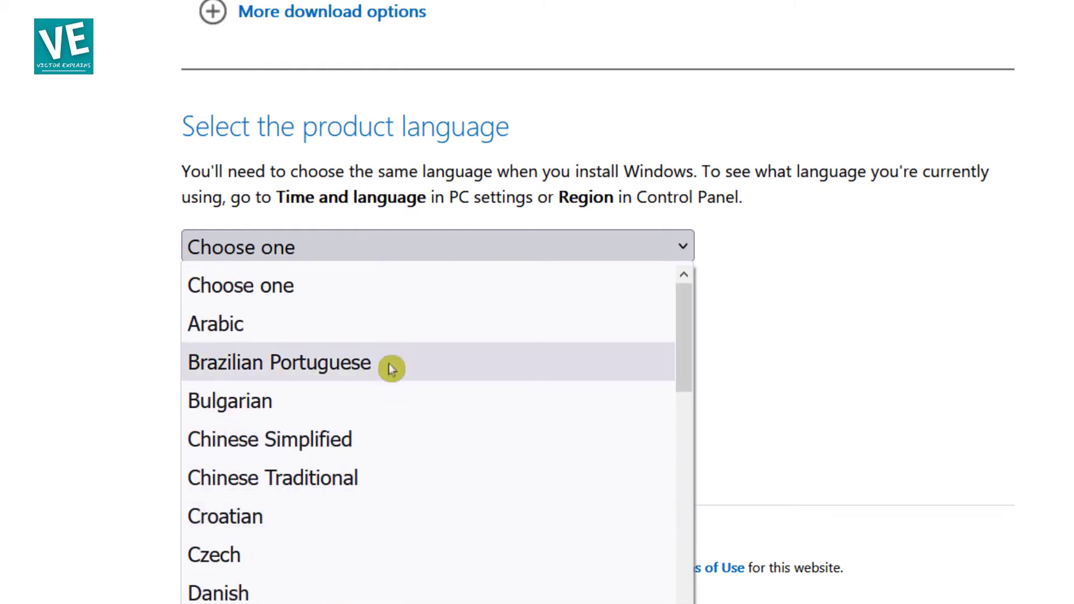
{"action": "scroll", "coordinate": [392, 487], "scroll_direction": "down", "scroll_amount": 8}
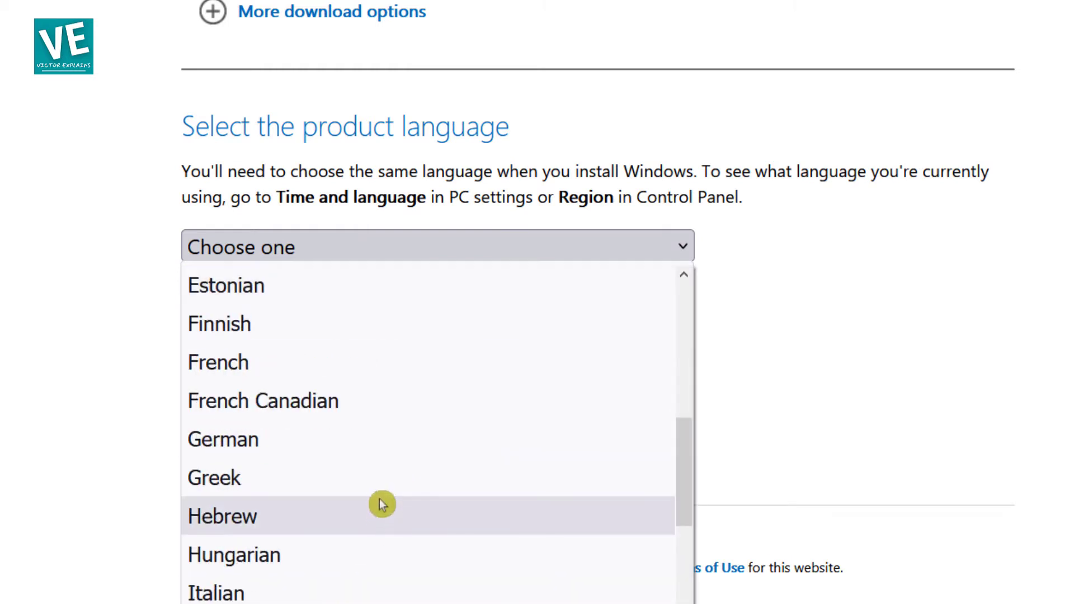
{"action": "scroll", "coordinate": [386, 495], "scroll_direction": "down", "scroll_amount": 1}
{"action": "scroll", "coordinate": [388, 495], "scroll_direction": "up", "scroll_amount": 8}
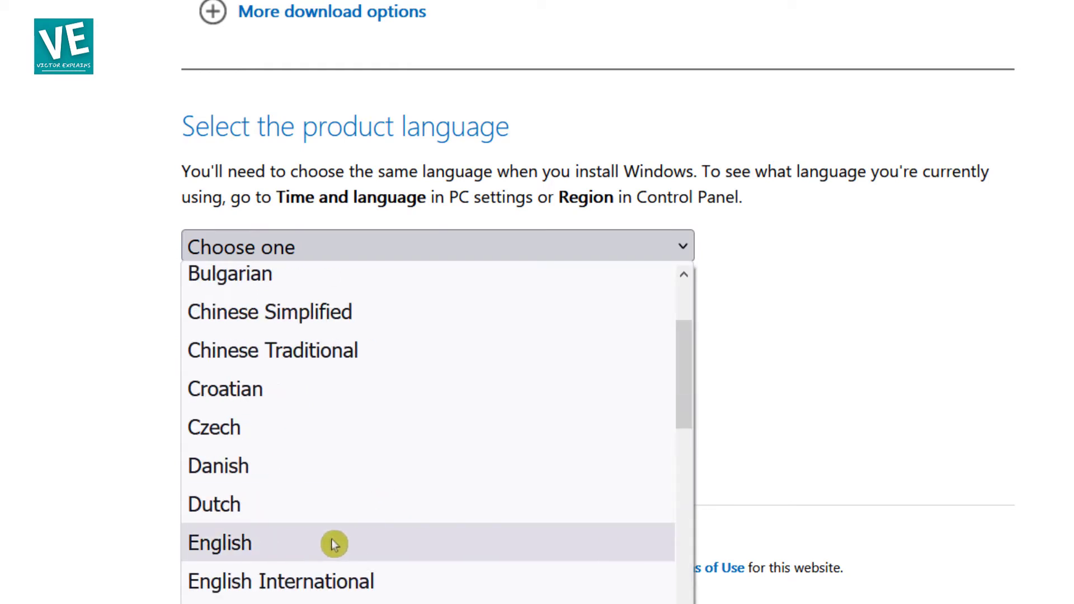
{"action": "left_click", "coordinate": [437, 585]}
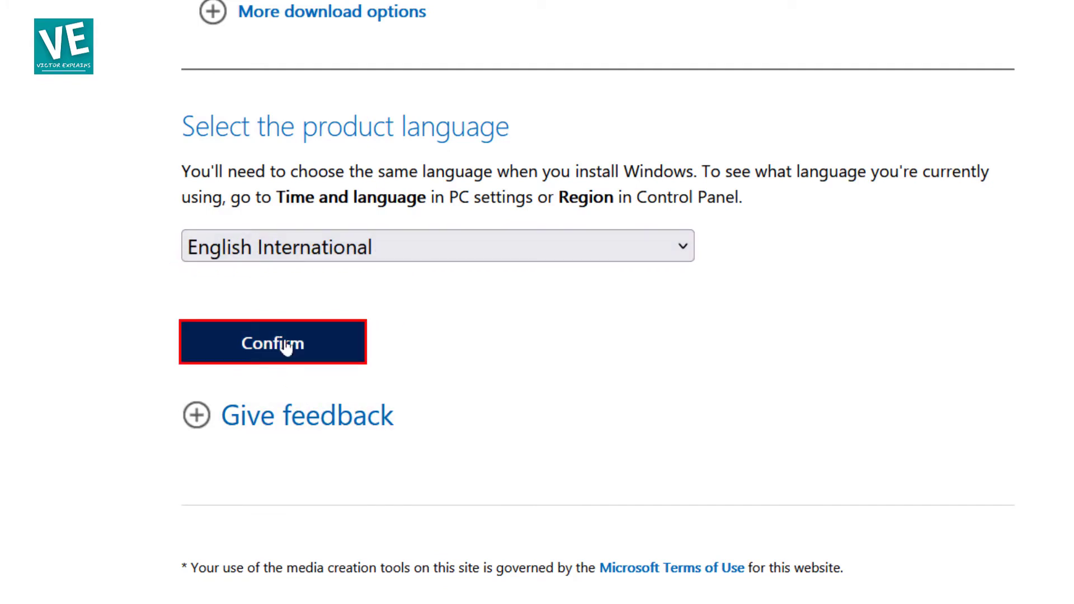
{"action": "left_click", "coordinate": [286, 345]}
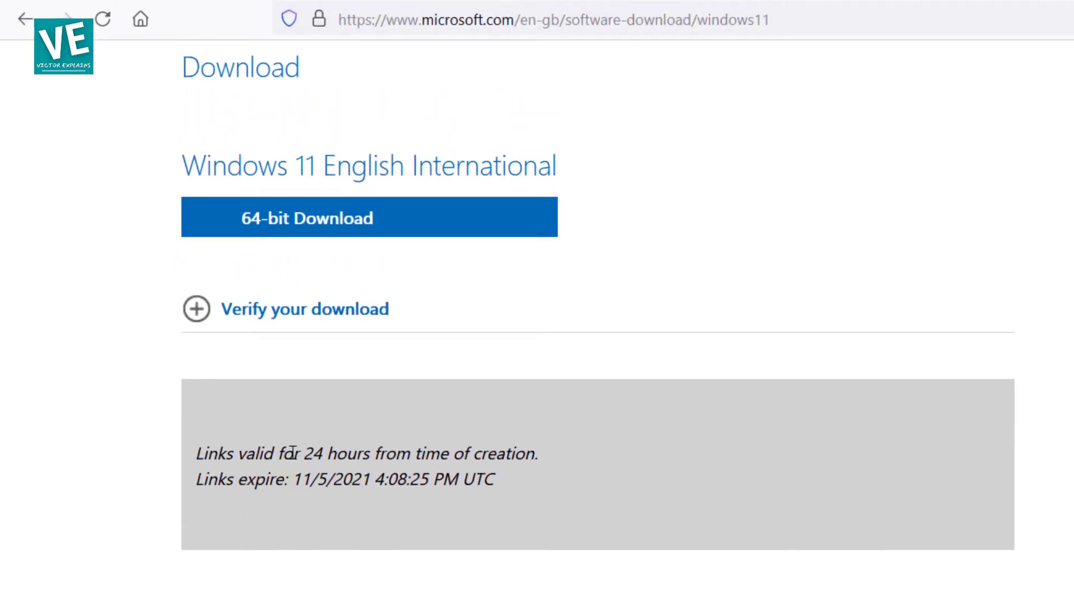
Step: Request the 64-bit Windows 11 English International download, check its save path, and cancel the download
{"action": "scroll", "coordinate": [292, 452], "scroll_direction": "up", "scroll_amount": 2}
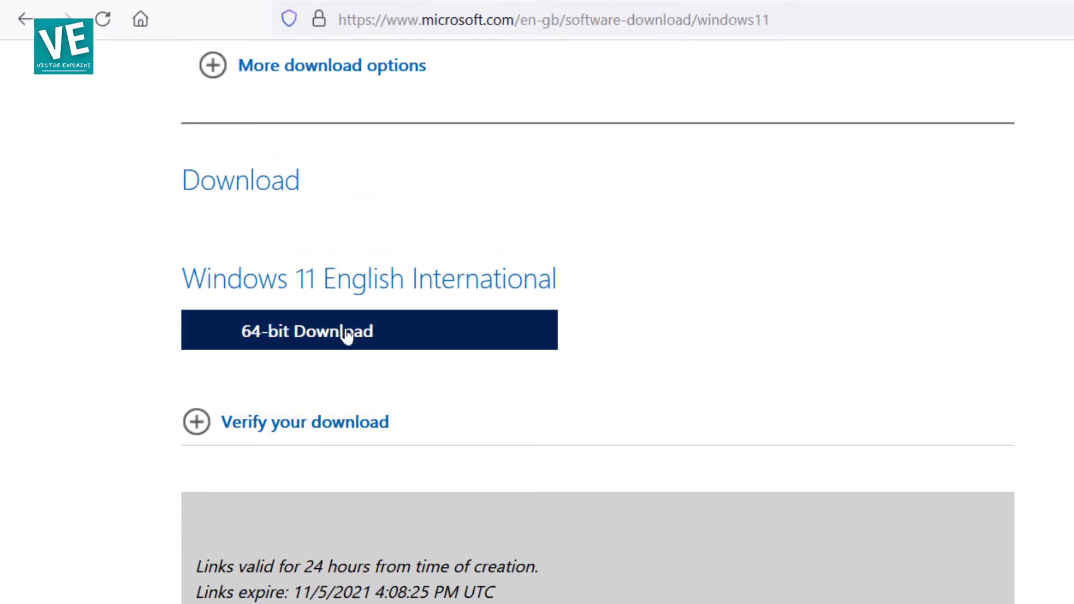
{"action": "left_click", "coordinate": [337, 332]}
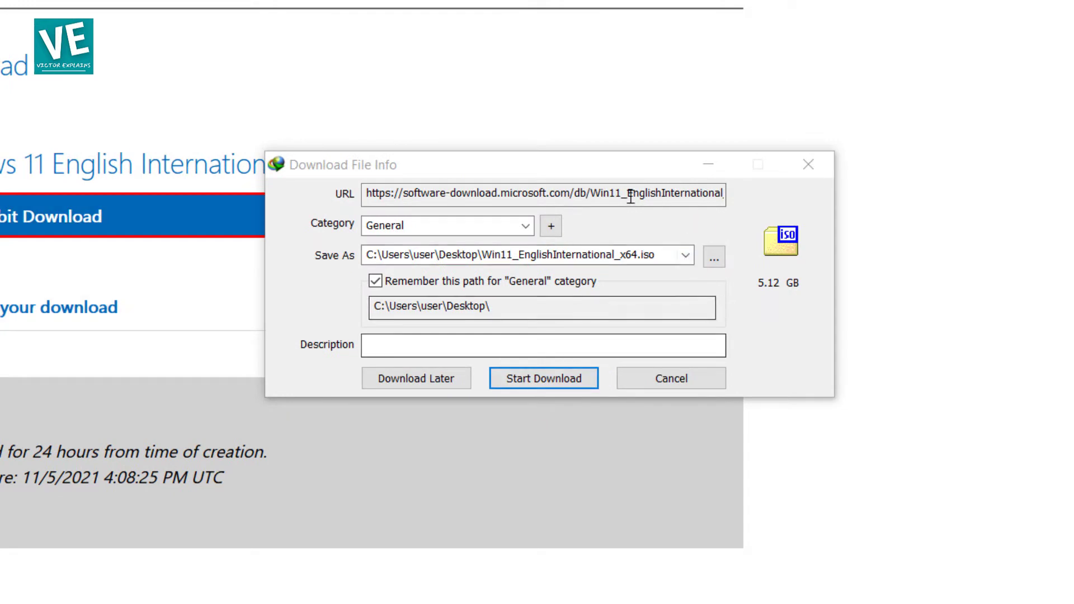
{"action": "left_click", "coordinate": [652, 291]}
{"action": "left_click", "coordinate": [664, 256]}
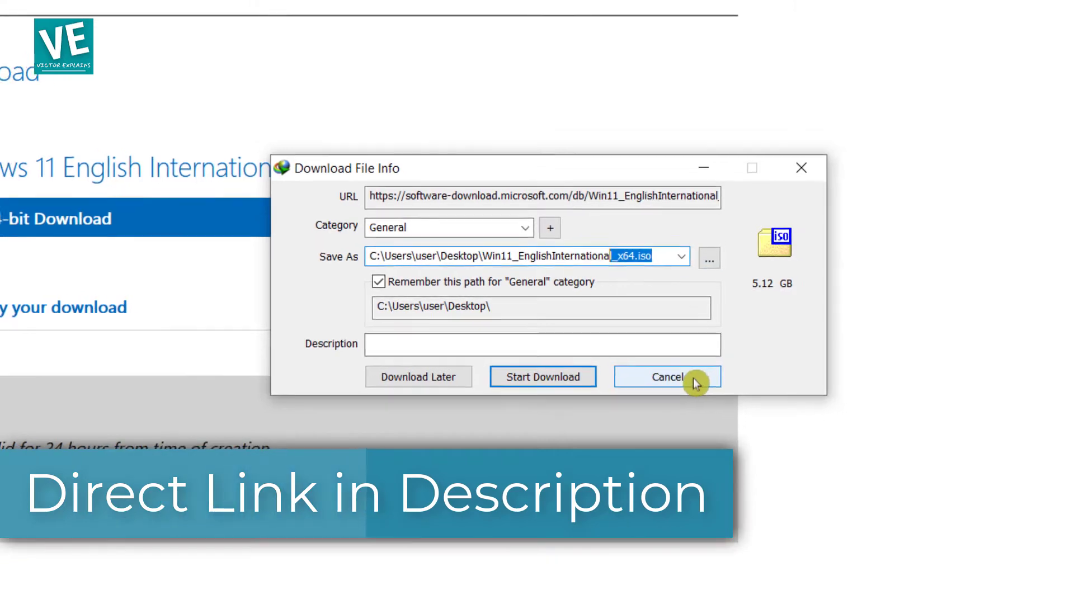
{"action": "left_click", "coordinate": [694, 380]}
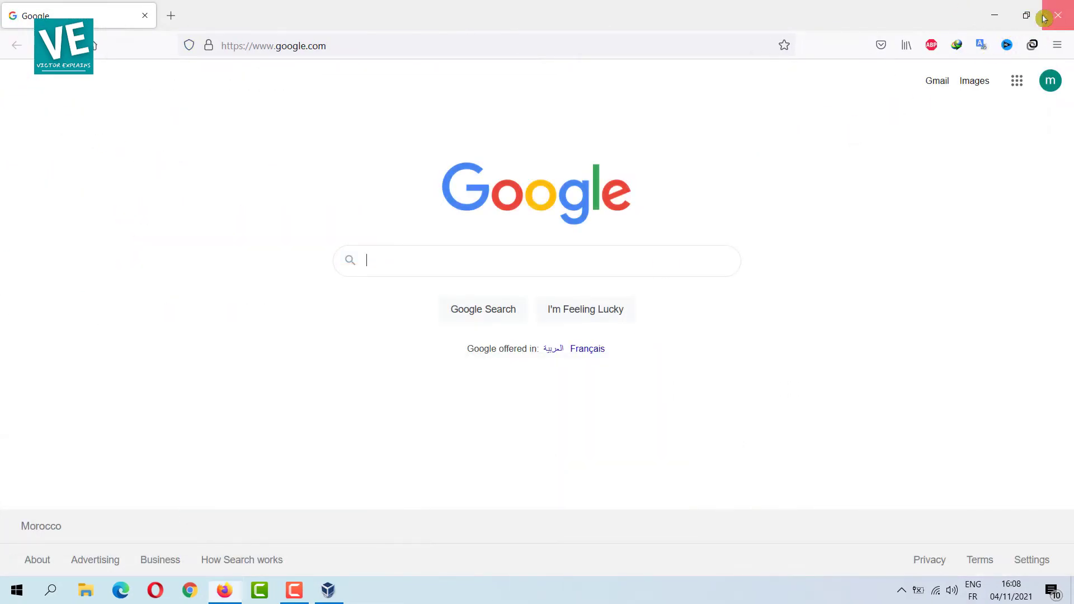
Step: Close Firefox and place Win11_English_x64.iso between the two VirtualBox icons on the desktop
{"action": "left_click", "coordinate": [1043, 19]}
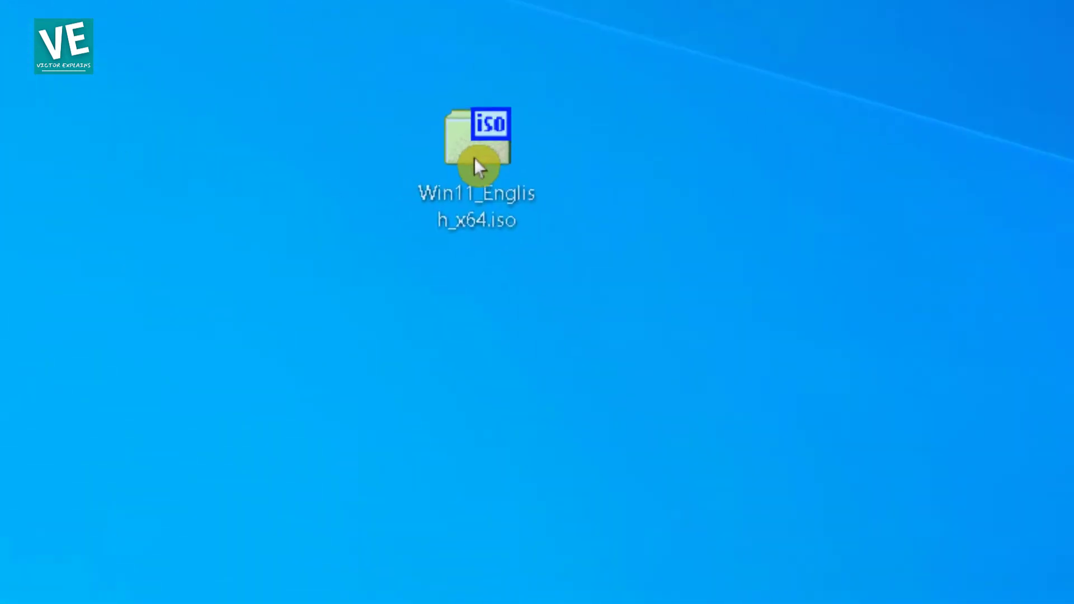
{"action": "left_click", "coordinate": [492, 220]}
{"action": "left_click_drag", "start_coordinate": [477, 179], "coordinate": [0, 98]}
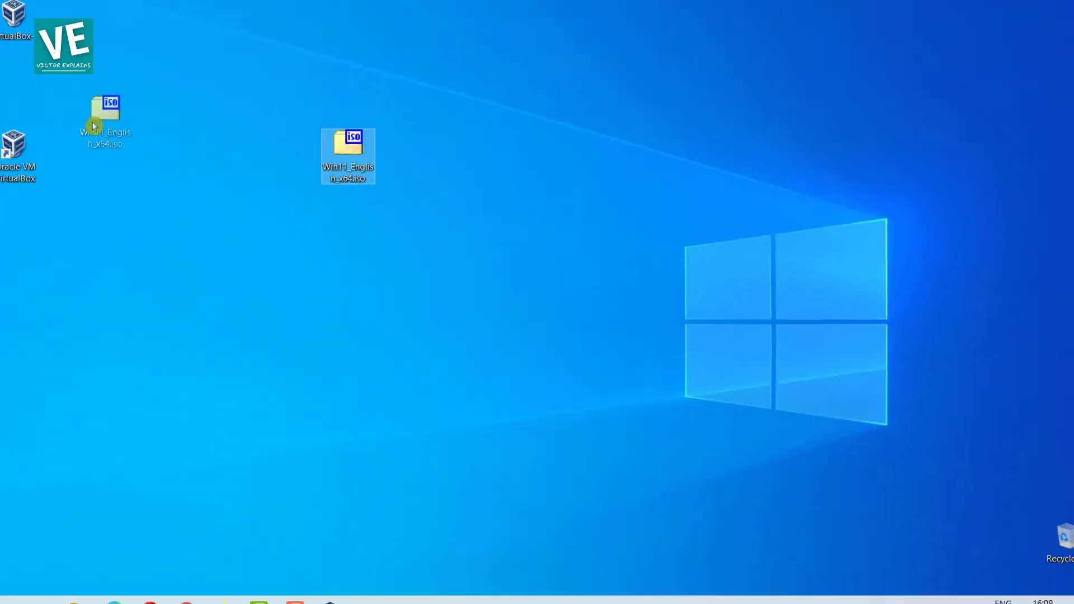
{"action": "left_click_drag", "start_coordinate": [94, 126], "coordinate": [75, 87]}
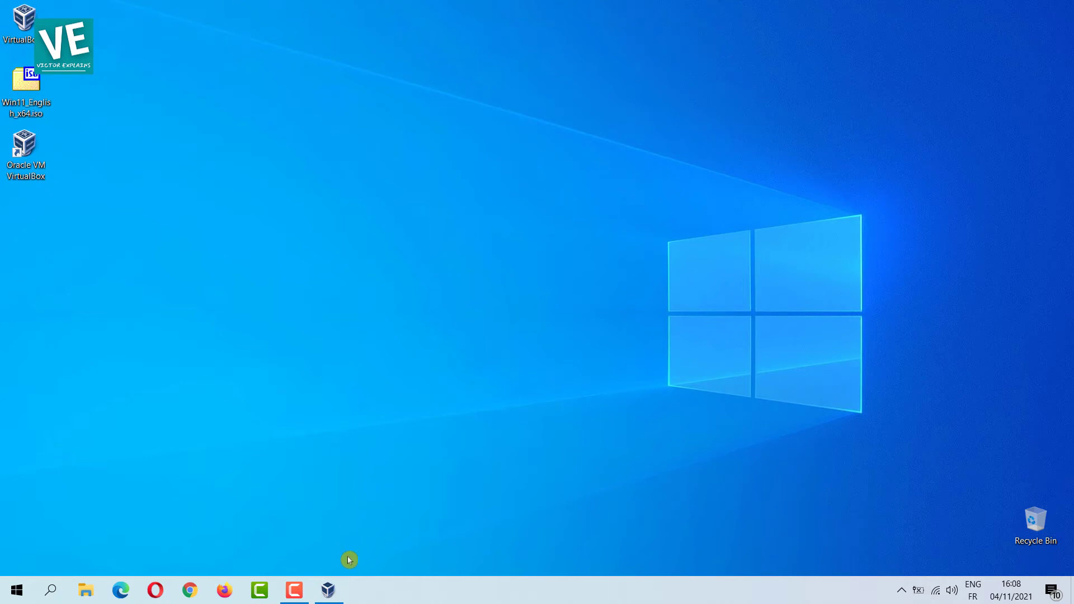
Step: Switch to Oracle VM VirtualBox Manager and start creating a new virtual machine named win11
{"action": "left_click", "coordinate": [330, 591]}
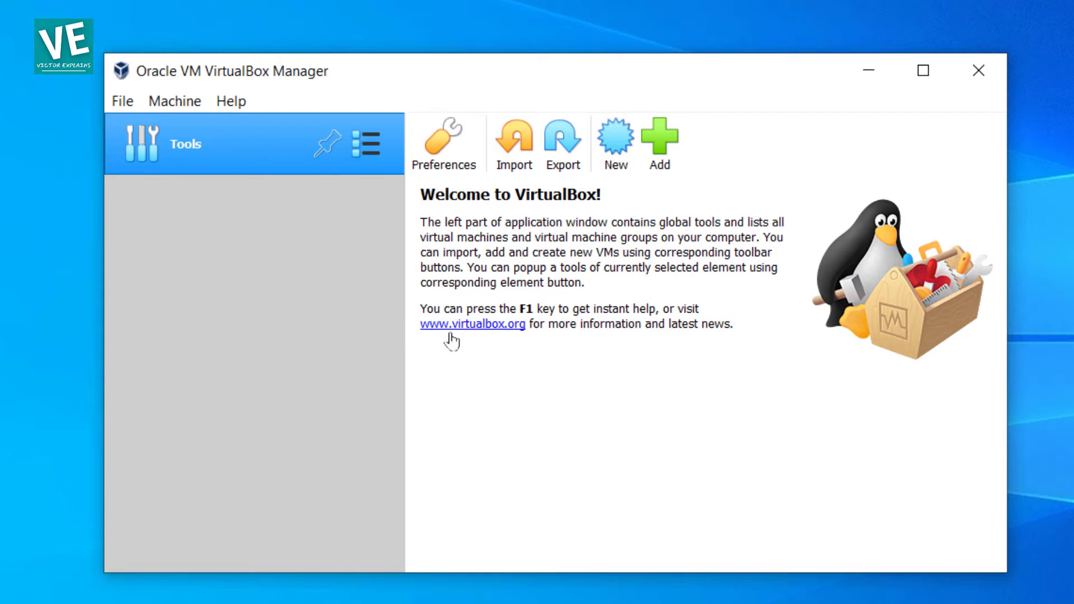
{"action": "left_click", "coordinate": [613, 143]}
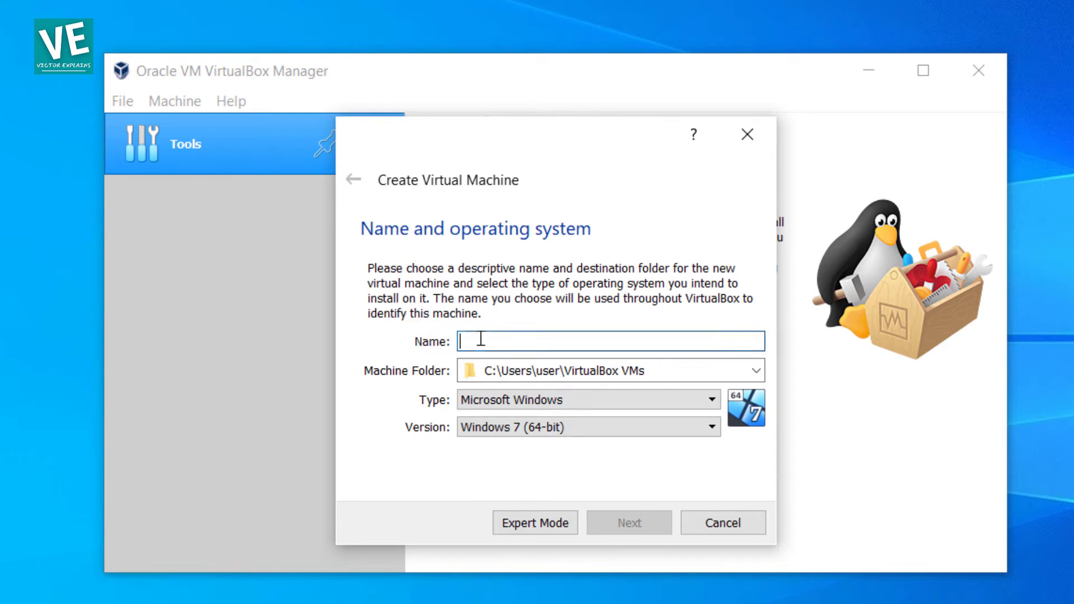
{"action": "type", "text": "win11"}
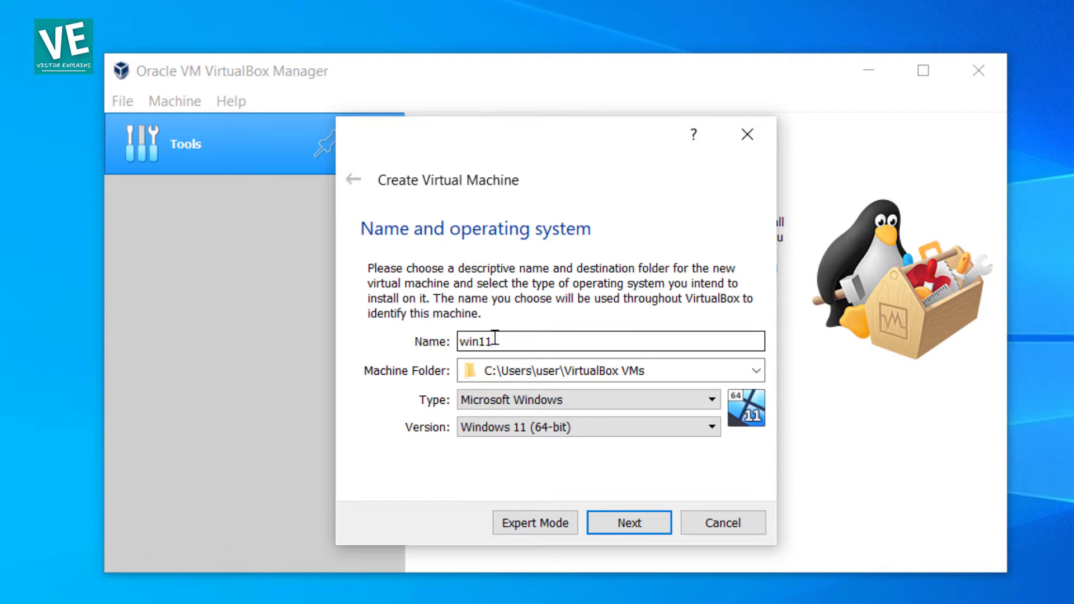
{"action": "left_click", "coordinate": [502, 342]}
Step: Set the new virtual machine's folder to the Nouveau nom (D:) drive
{"action": "left_click", "coordinate": [764, 374]}
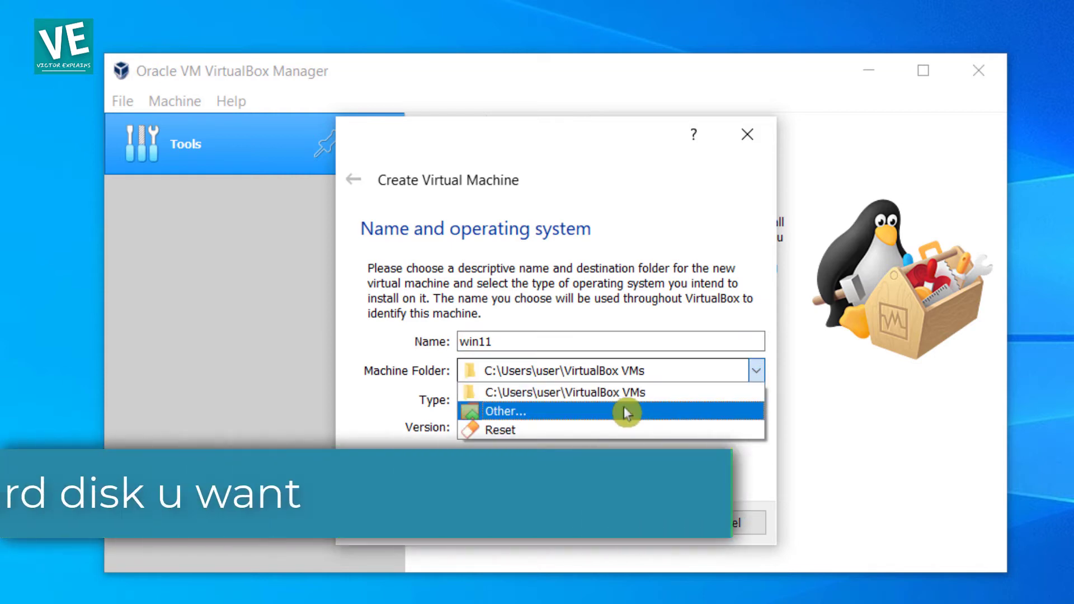
{"action": "left_click", "coordinate": [545, 411]}
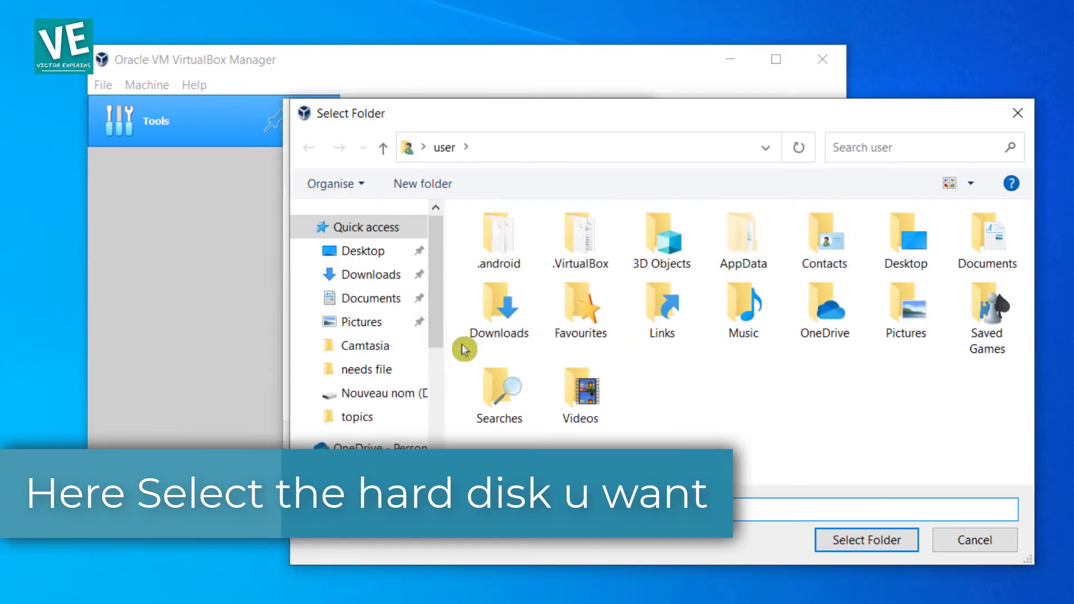
{"action": "left_click_drag", "start_coordinate": [437, 302], "coordinate": [437, 361]}
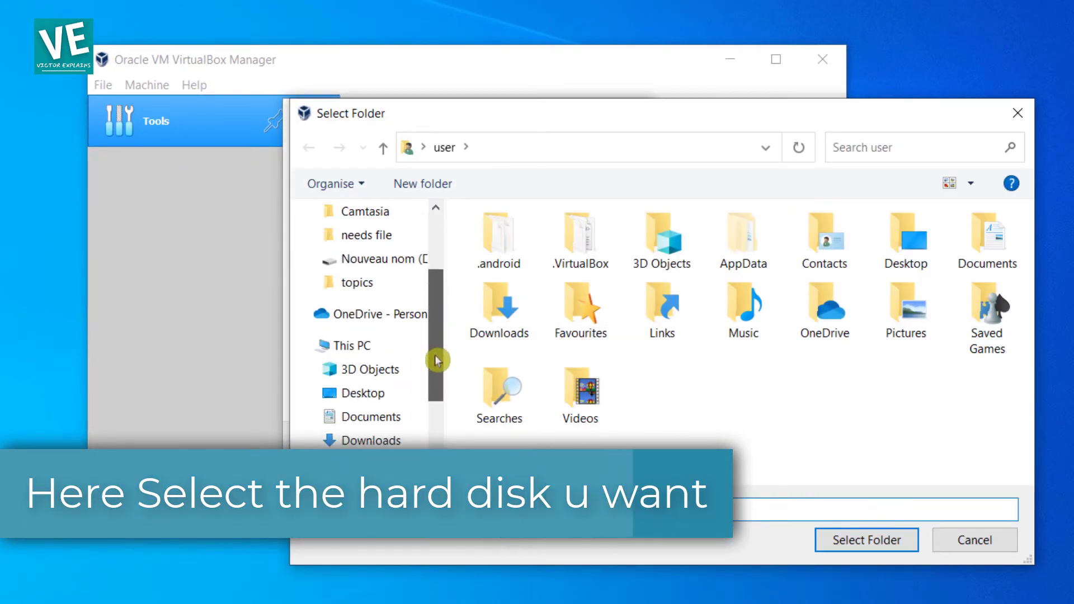
{"action": "left_click", "coordinate": [391, 344]}
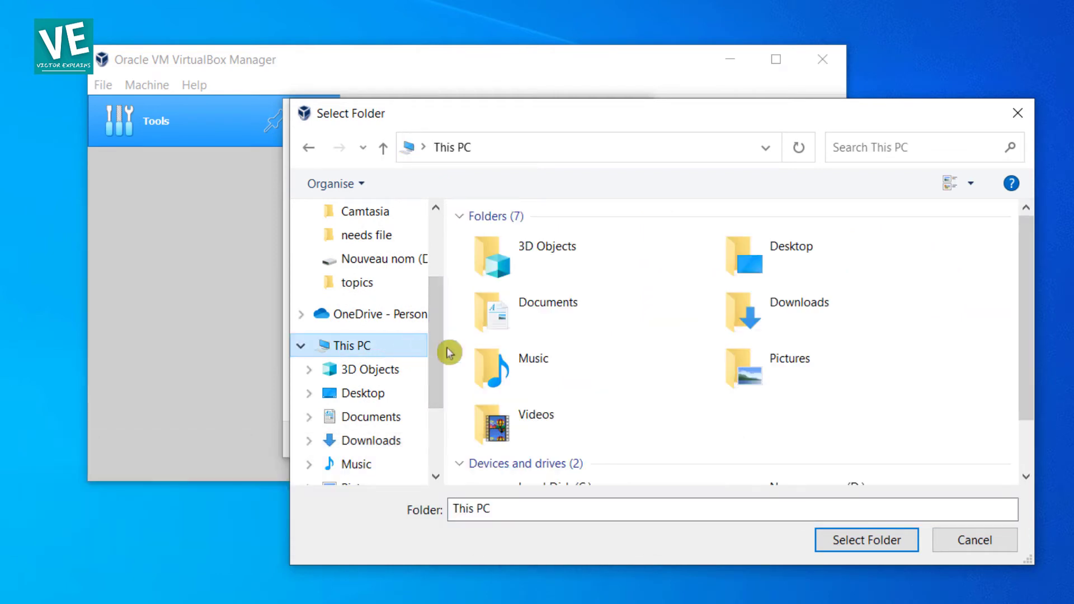
{"action": "scroll", "coordinate": [703, 388], "scroll_direction": "down", "scroll_amount": 1}
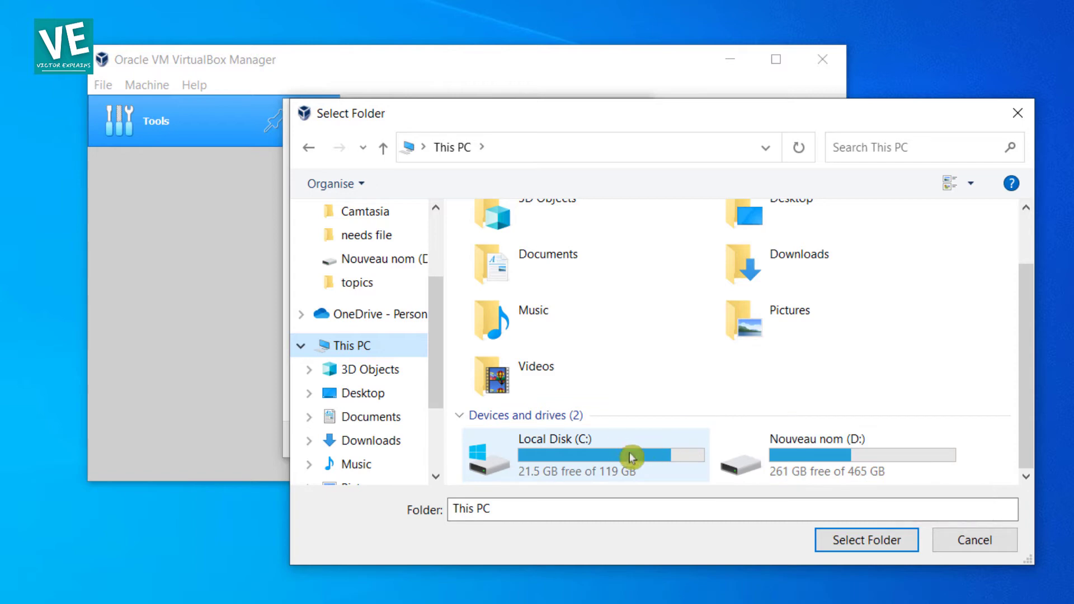
{"action": "left_click", "coordinate": [860, 469]}
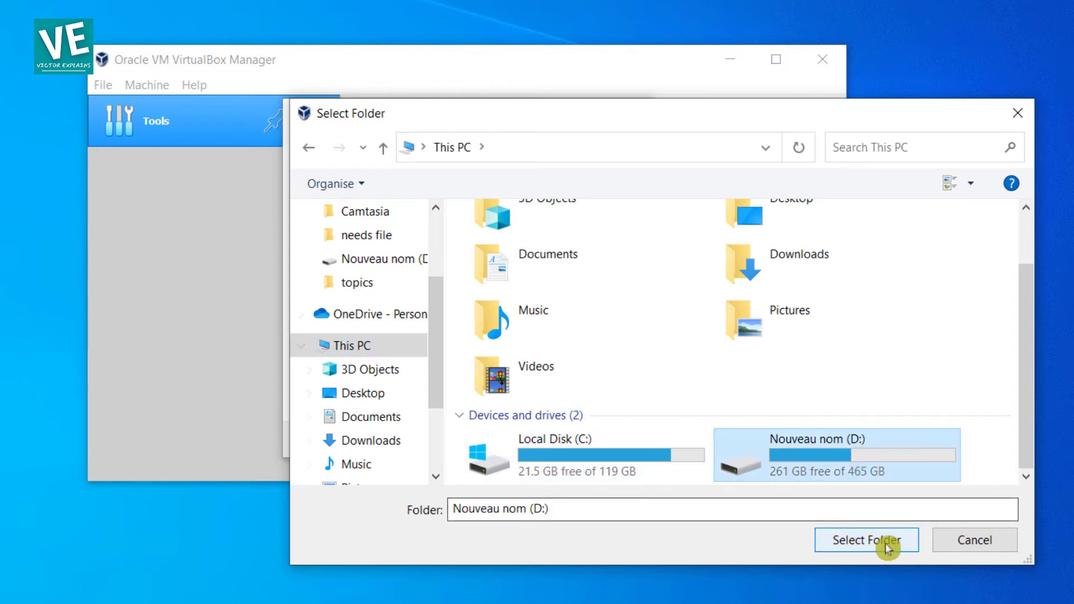
{"action": "left_click", "coordinate": [883, 542]}
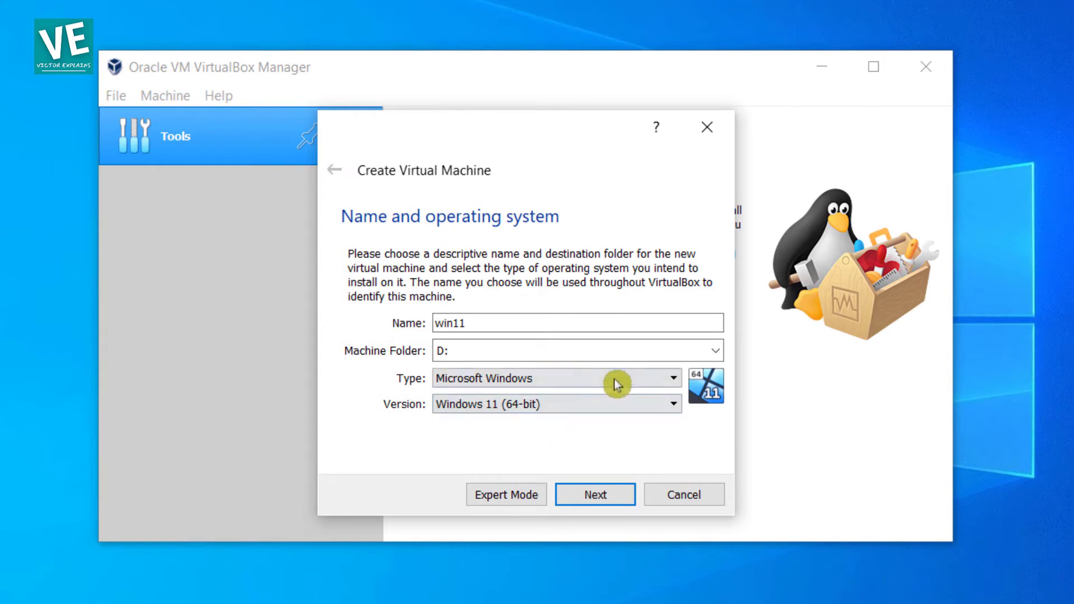
Step: Keep Microsoft Windows as the type and Windows 11 (64-bit) as the version, and continue to the memory size
{"action": "left_click", "coordinate": [568, 379]}
{"action": "left_click", "coordinate": [567, 375]}
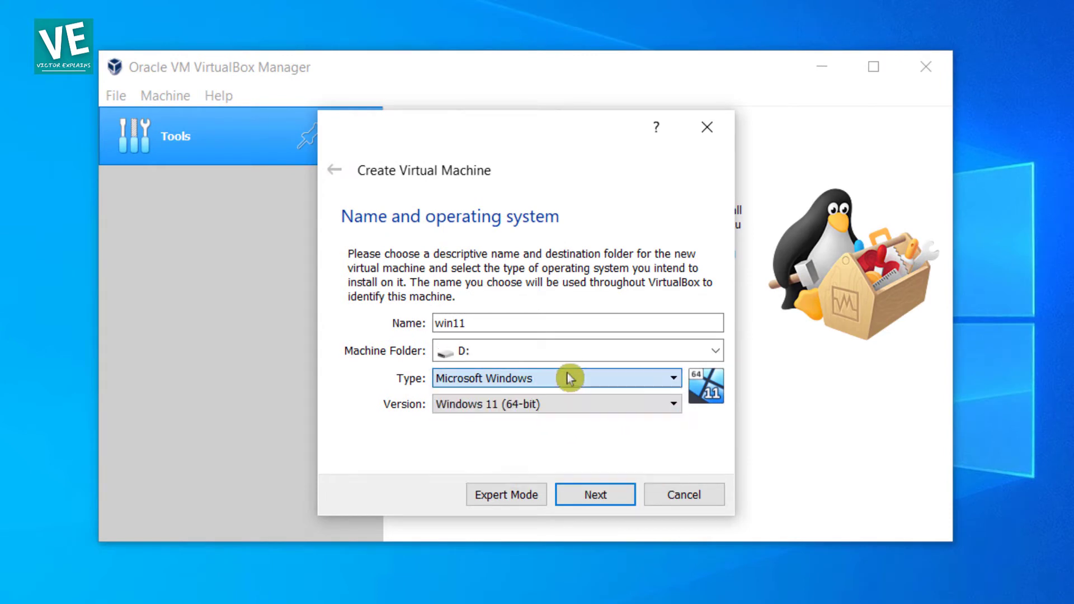
{"action": "left_click", "coordinate": [556, 404]}
{"action": "left_click", "coordinate": [555, 404]}
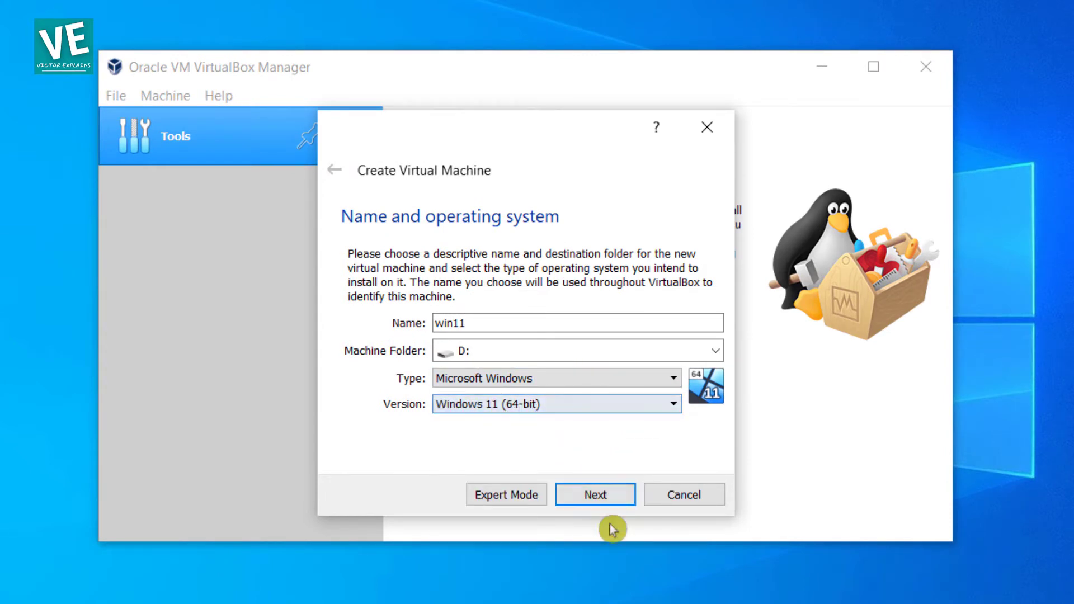
{"action": "left_click", "coordinate": [601, 494]}
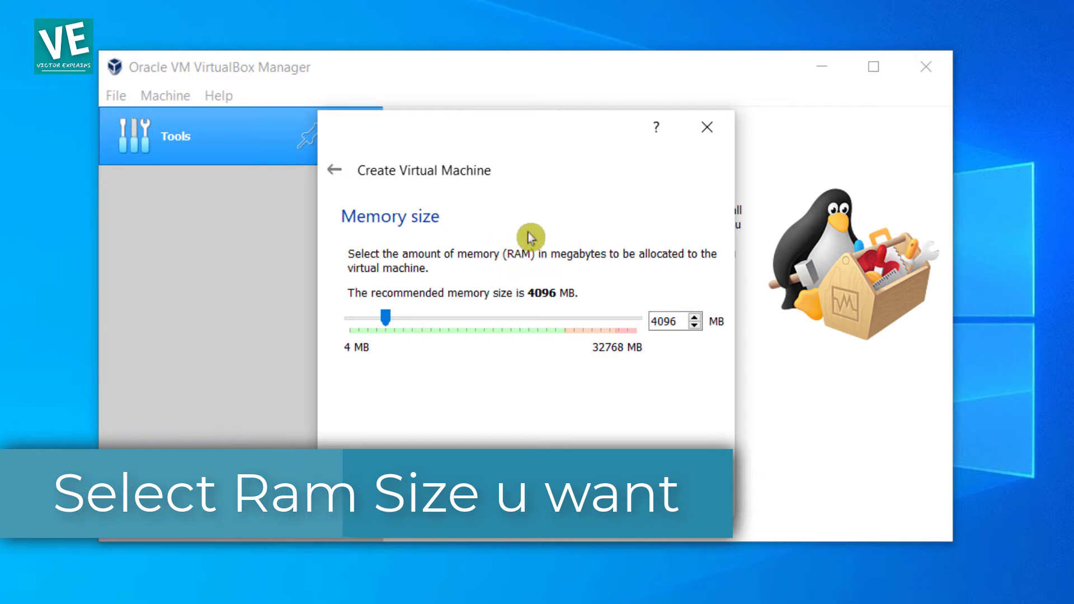
Step: Try out other memory sizes, set the virtual machine's memory to 4096 MB, and continue to the hard disk options
{"action": "left_click_drag", "start_coordinate": [386, 319], "coordinate": [412, 323]}
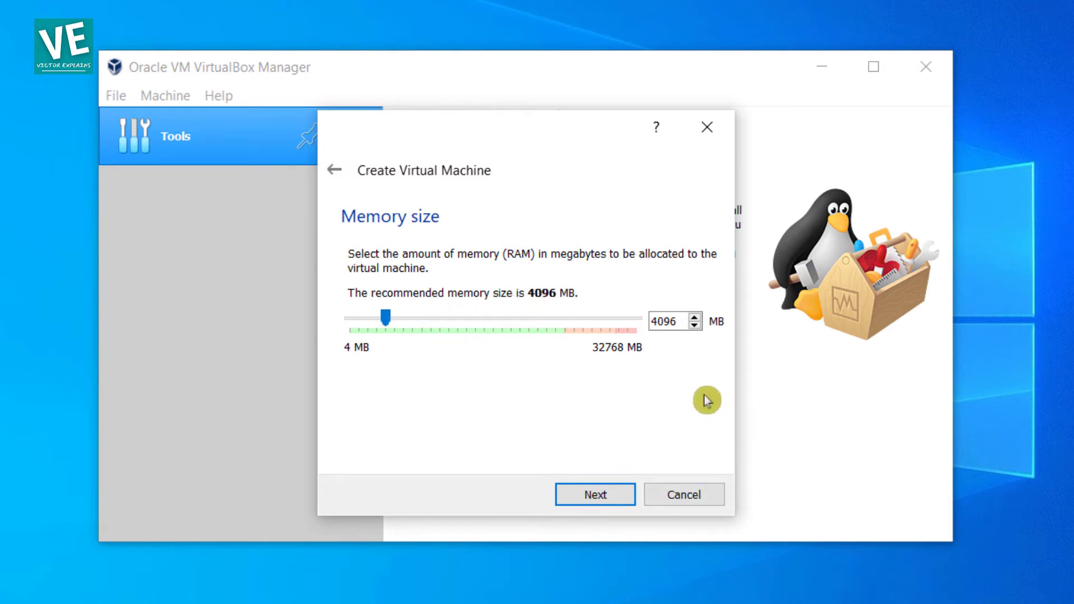
{"action": "left_click_drag", "start_coordinate": [388, 322], "coordinate": [633, 328]}
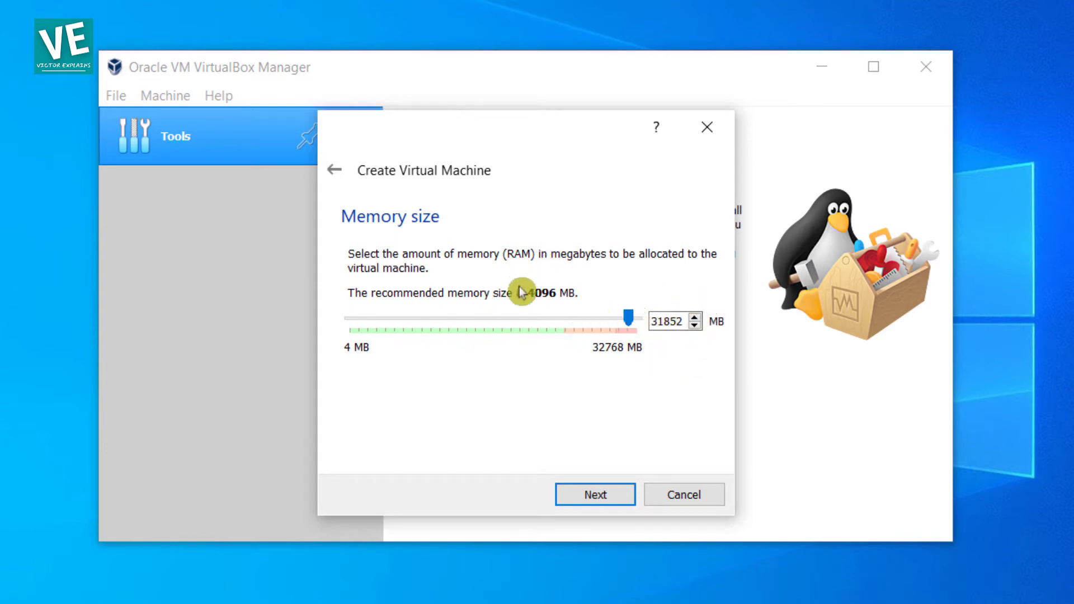
{"action": "left_click_drag", "start_coordinate": [627, 317], "coordinate": [388, 318]}
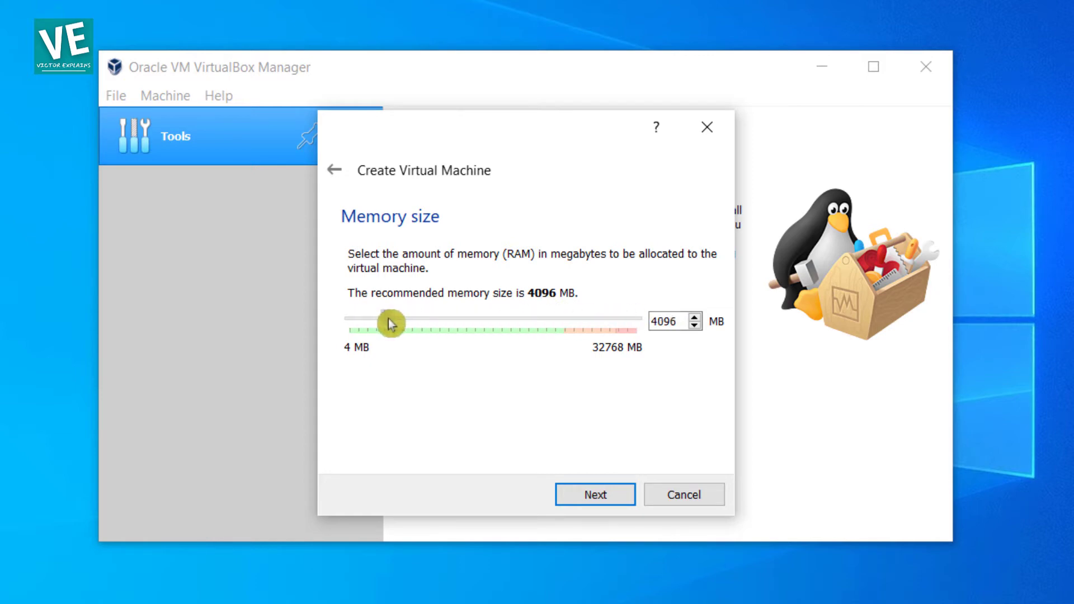
{"action": "left_click", "coordinate": [611, 500]}
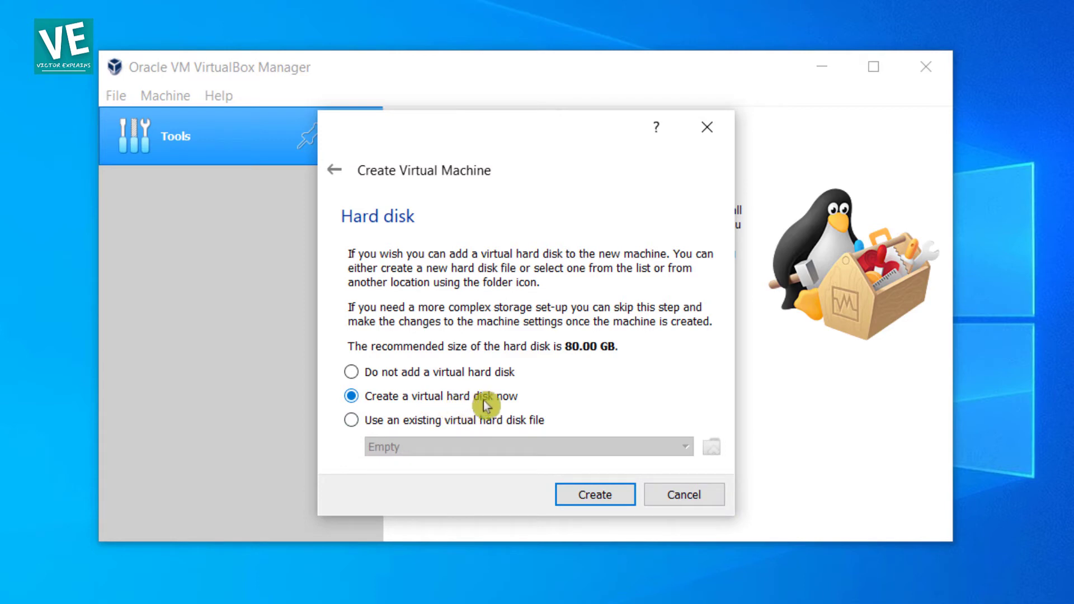
Step: Choose to create a virtual hard disk now, as a dynamically allocated VDI (VirtualBox Disk Image)
{"action": "left_click", "coordinate": [599, 494]}
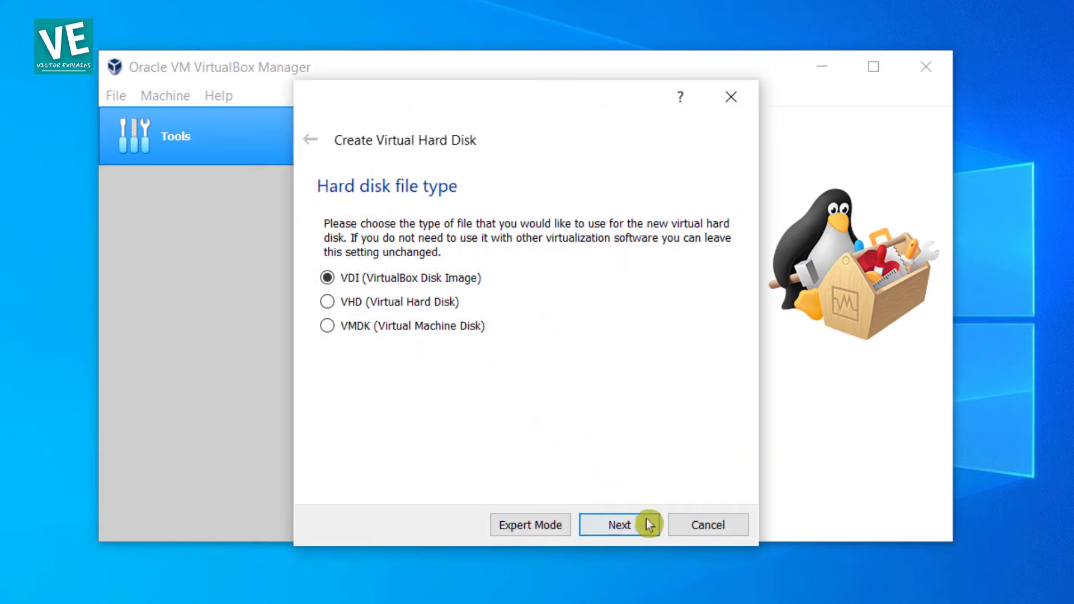
{"action": "left_click", "coordinate": [630, 525]}
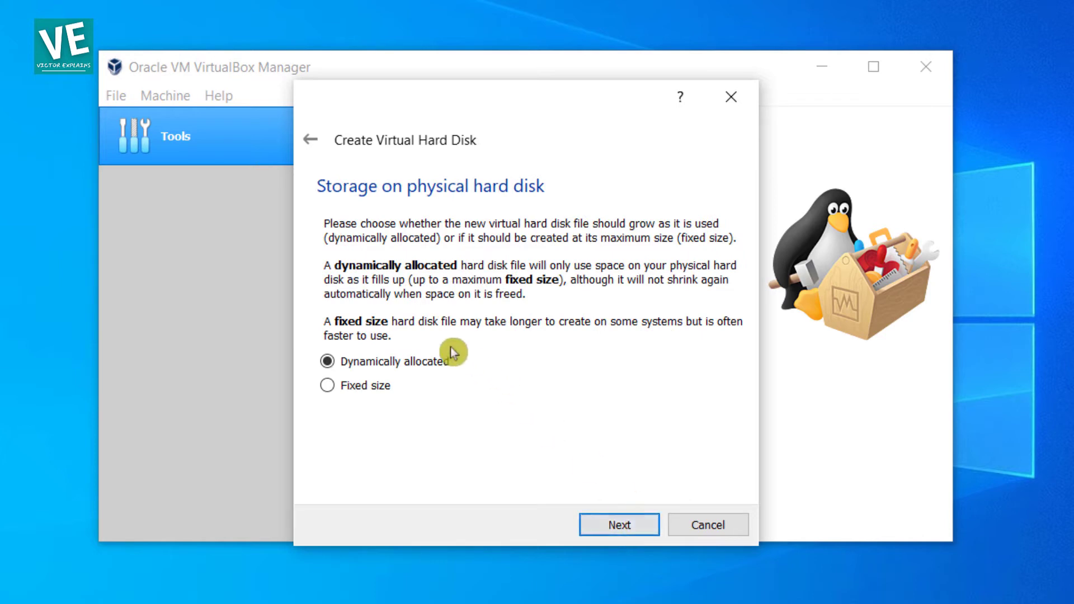
{"action": "left_click", "coordinate": [637, 528]}
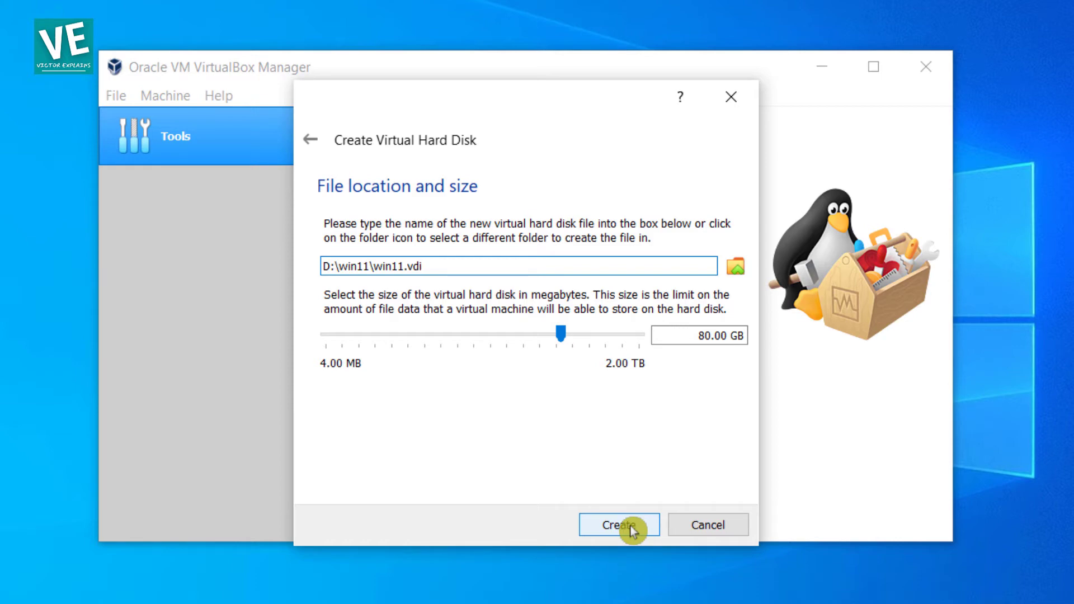
Step: Set the virtual hard disk size to 83.45 GB and create it at D:\win11\win11.vdi
{"action": "mouse_move", "coordinate": [562, 336]}
{"action": "left_mouse_down"}
{"action": "mouse_move", "coordinate": [437, 336]}
{"action": "mouse_move", "coordinate": [607, 335]}
{"action": "mouse_move", "coordinate": [563, 336]}
{"action": "left_mouse_up"}
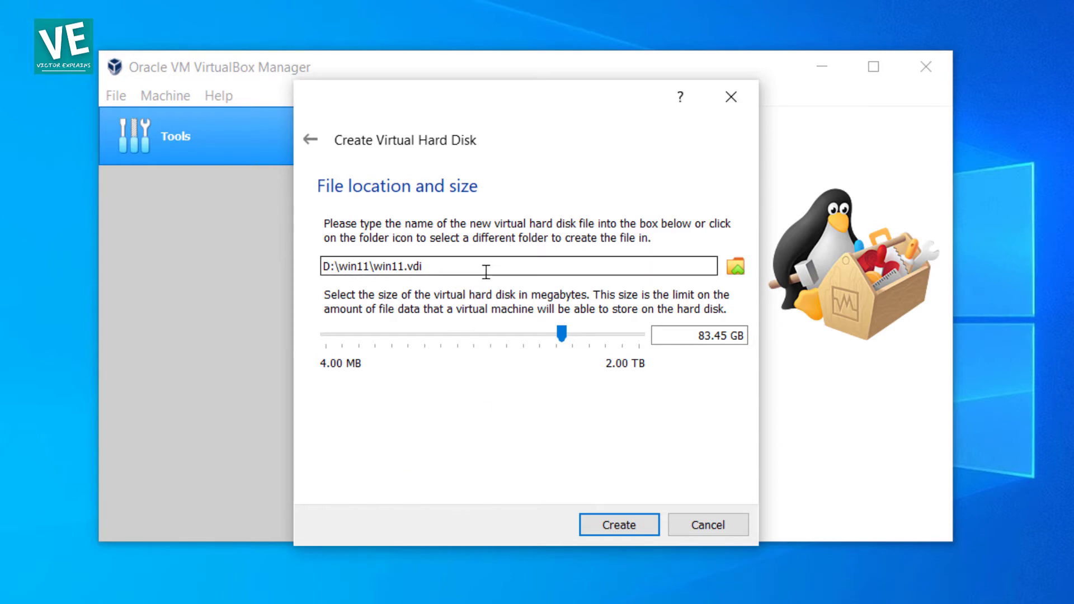
{"action": "left_click_drag", "start_coordinate": [449, 270], "coordinate": [313, 266]}
{"action": "left_click", "coordinate": [446, 271]}
{"action": "left_click", "coordinate": [596, 523]}
{"action": "left_click", "coordinate": [631, 523]}
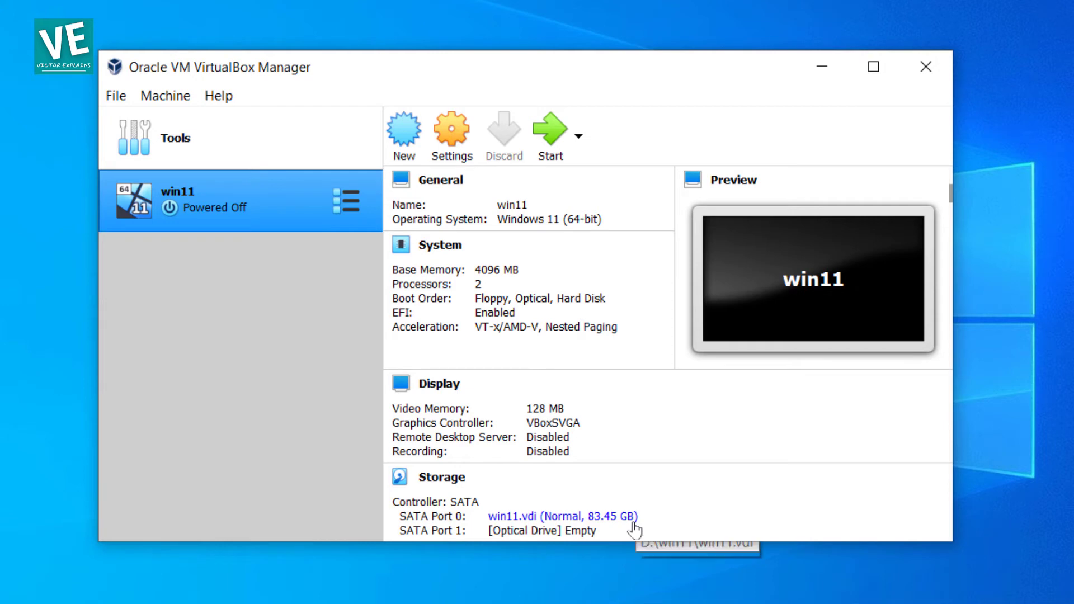
Step: Open the win11 machine's settings and review the system, display, audio, network, serial port, USB, shared folder, user interface and general options
{"action": "left_click", "coordinate": [613, 436]}
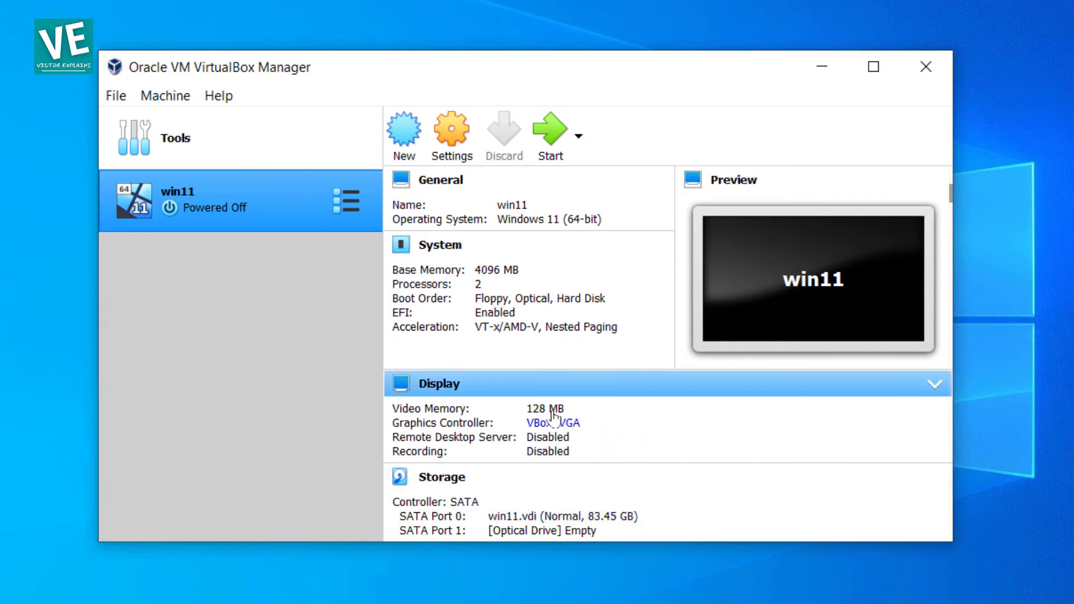
{"action": "left_click", "coordinate": [455, 134]}
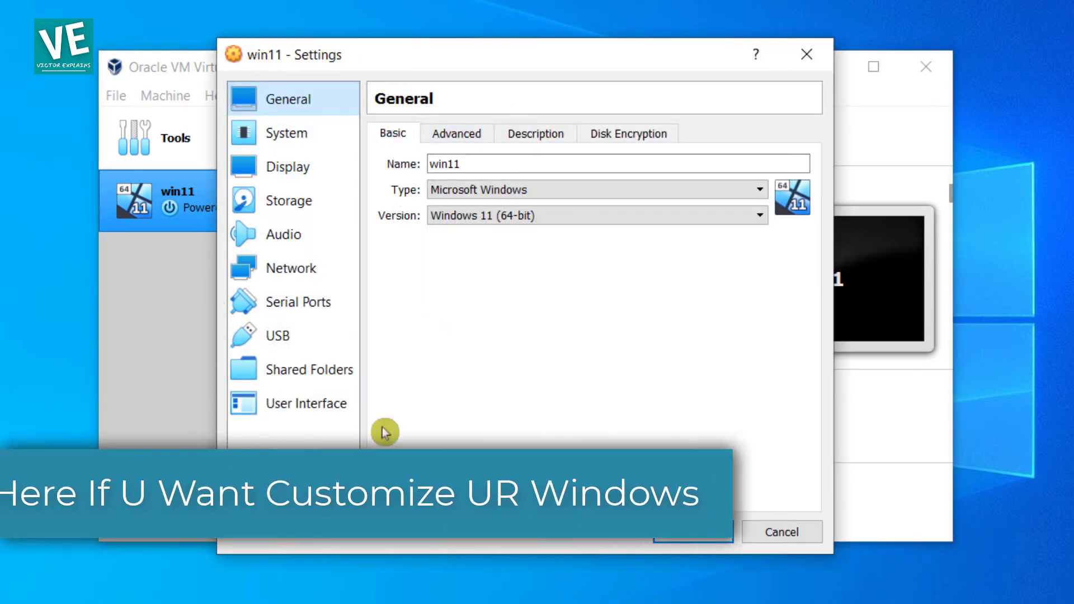
{"action": "left_click", "coordinate": [298, 132]}
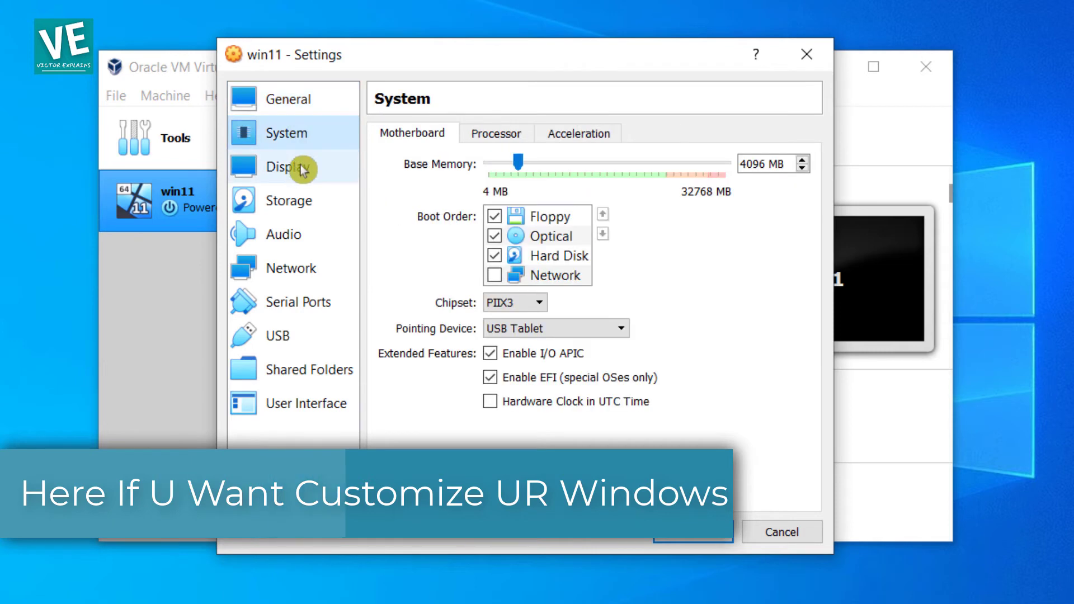
{"action": "left_click", "coordinate": [302, 169]}
{"action": "left_click", "coordinate": [302, 235]}
{"action": "left_click", "coordinate": [309, 268]}
{"action": "left_click", "coordinate": [318, 302]}
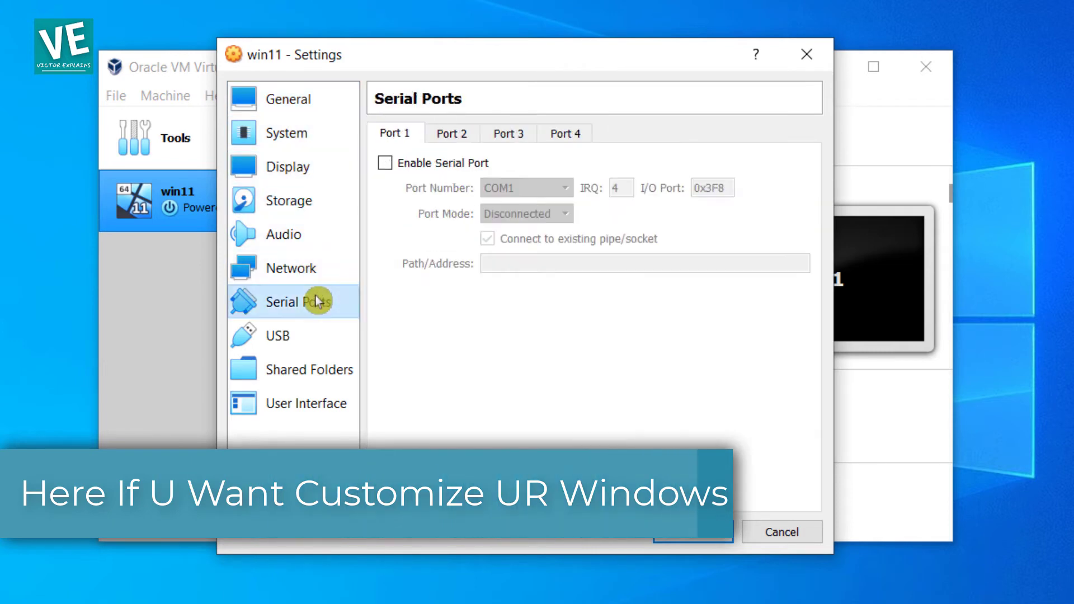
{"action": "left_click", "coordinate": [318, 341]}
{"action": "left_click", "coordinate": [309, 370]}
{"action": "left_click", "coordinate": [305, 403]}
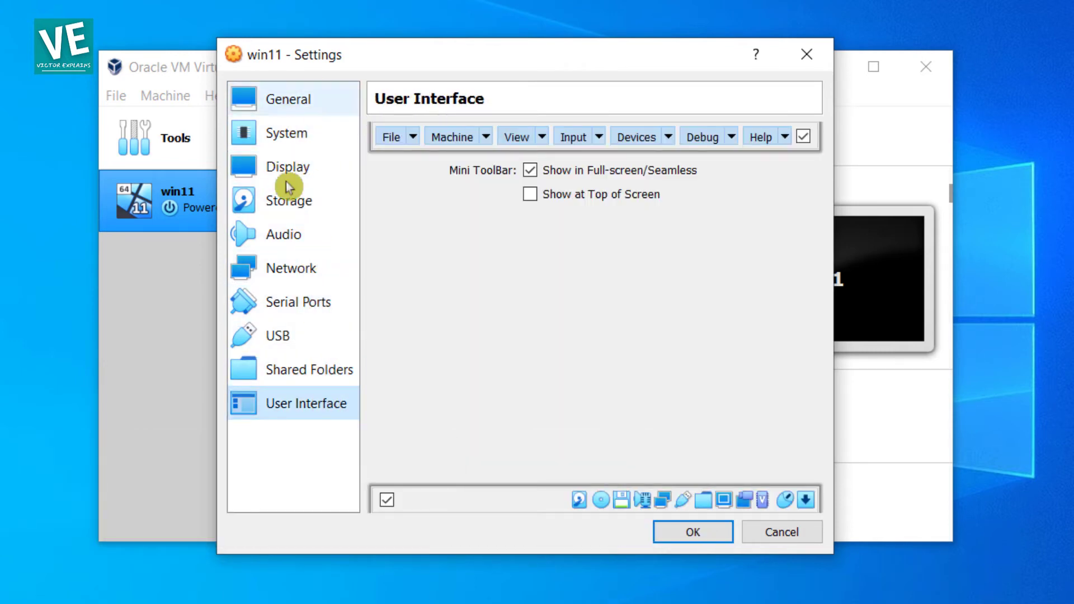
{"action": "left_click", "coordinate": [300, 104]}
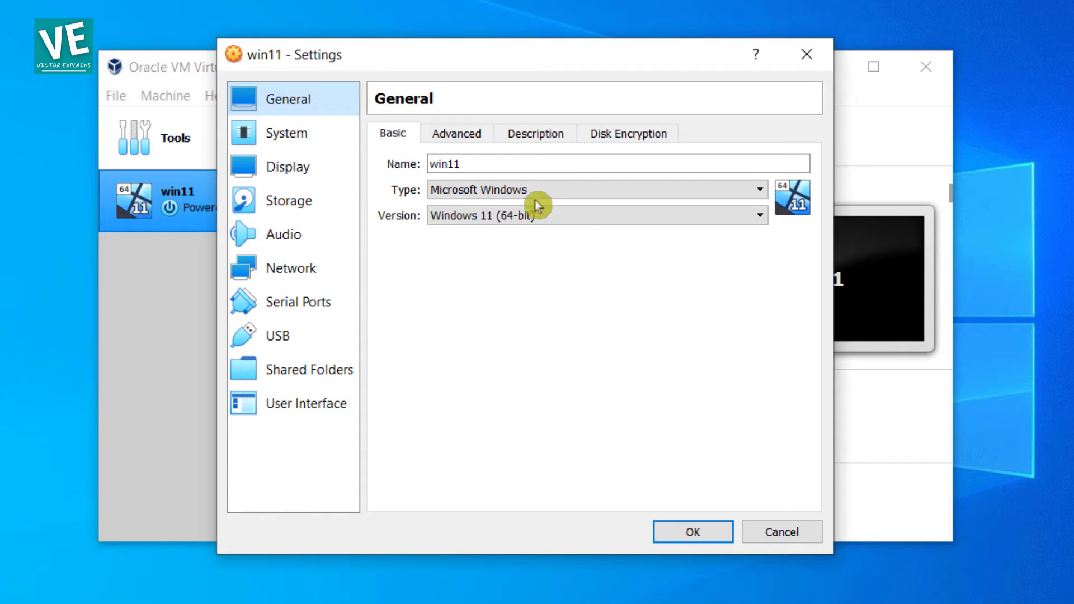
Step: Select the empty optical drive in the win11 machine's storage settings and enable Live CD/DVD for it
{"action": "left_click", "coordinate": [289, 208]}
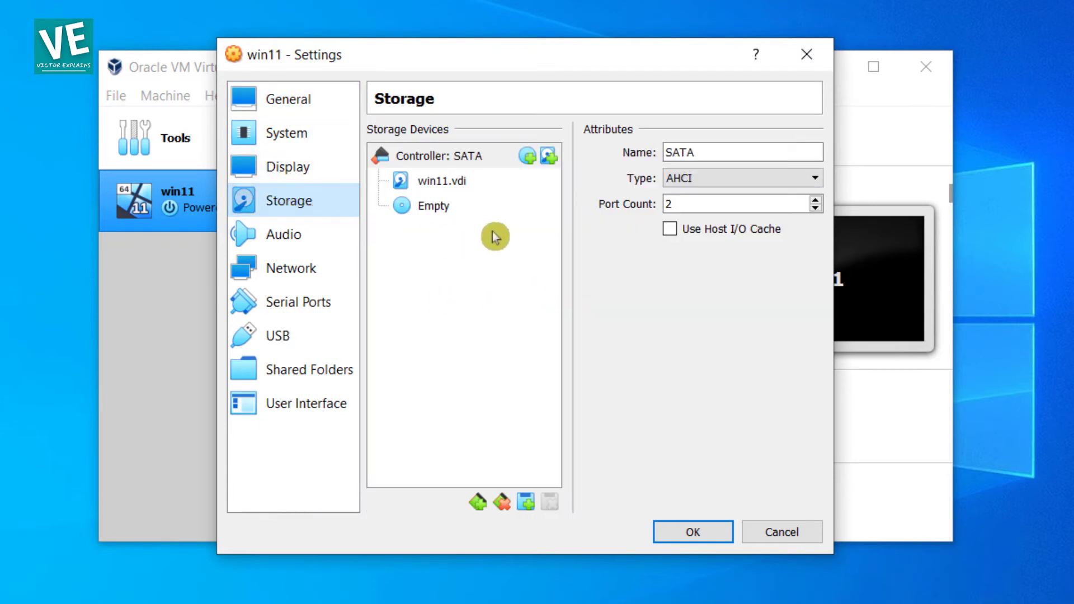
{"action": "left_click", "coordinate": [480, 181]}
{"action": "left_click", "coordinate": [474, 208]}
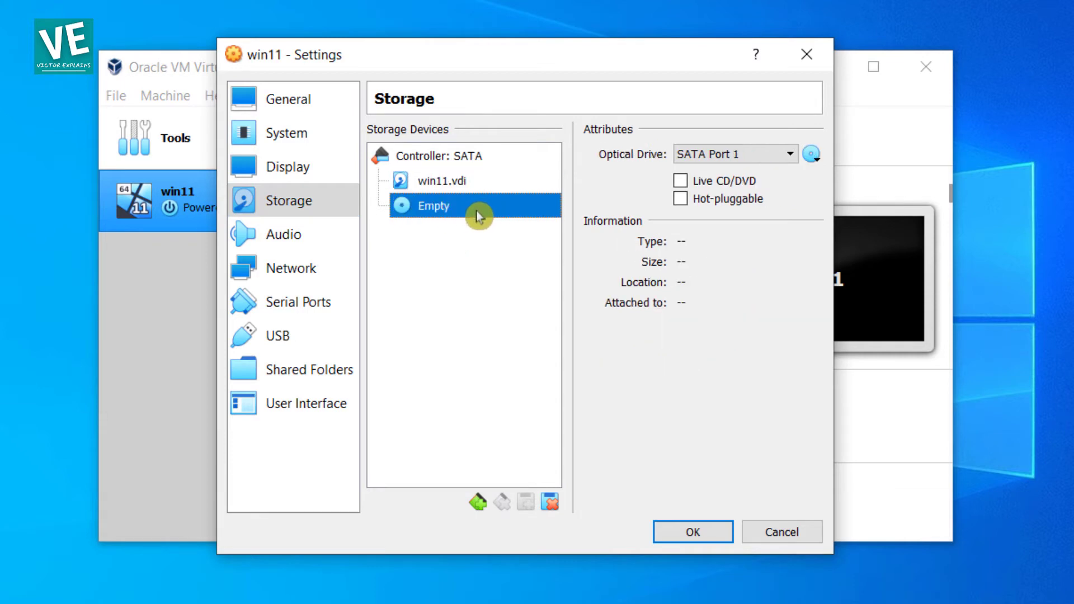
{"action": "left_click", "coordinate": [680, 181]}
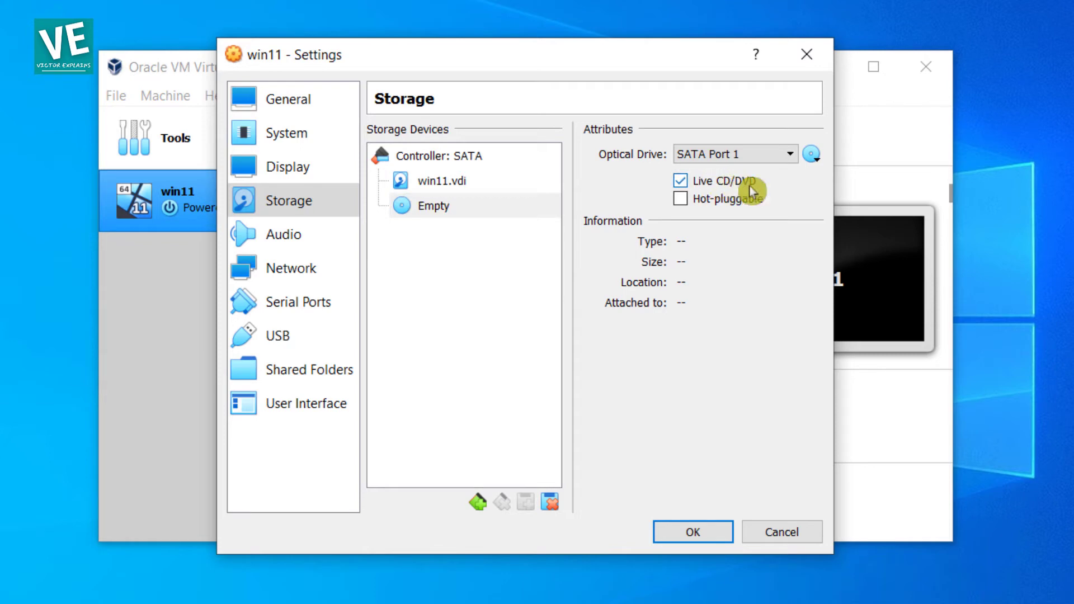
{"action": "left_click", "coordinate": [680, 181]}
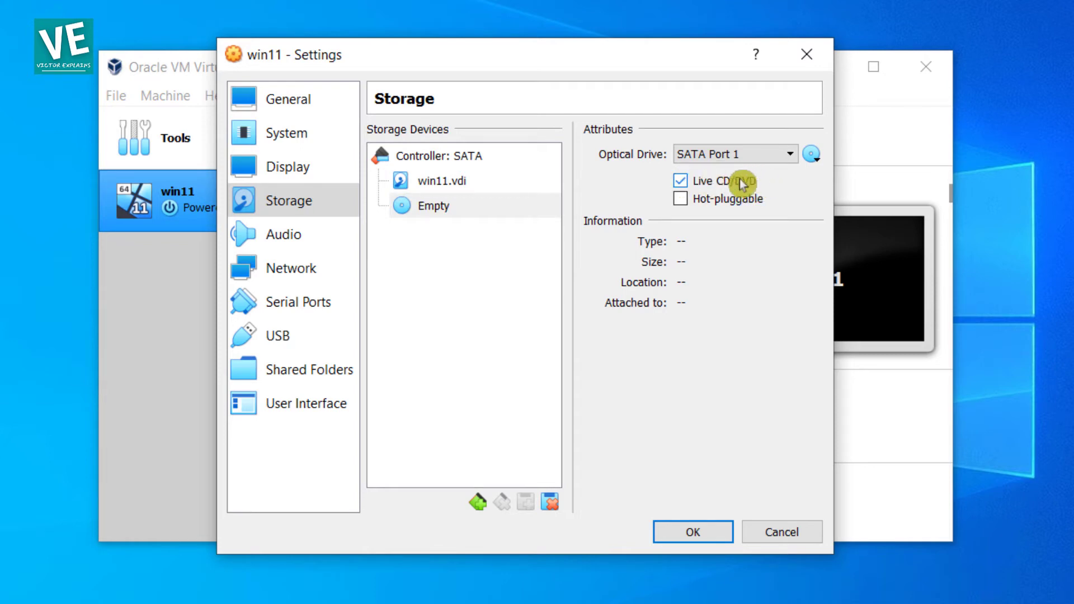
Step: Load Win11_English_x64.iso from the Desktop into the win11 machine's optical drive and save the settings
{"action": "left_click", "coordinate": [811, 155]}
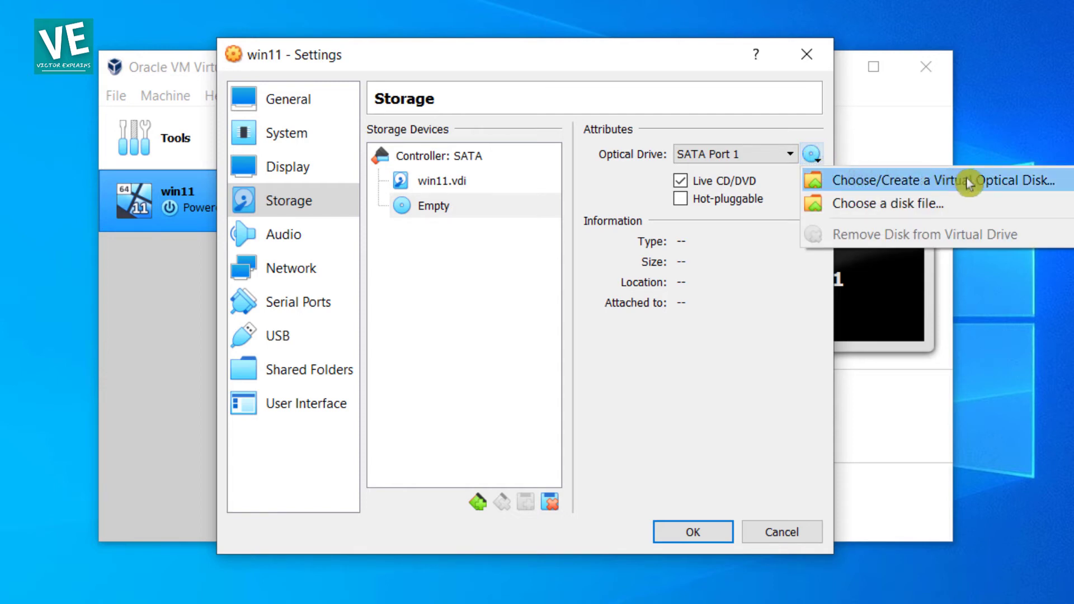
{"action": "left_click", "coordinate": [942, 205]}
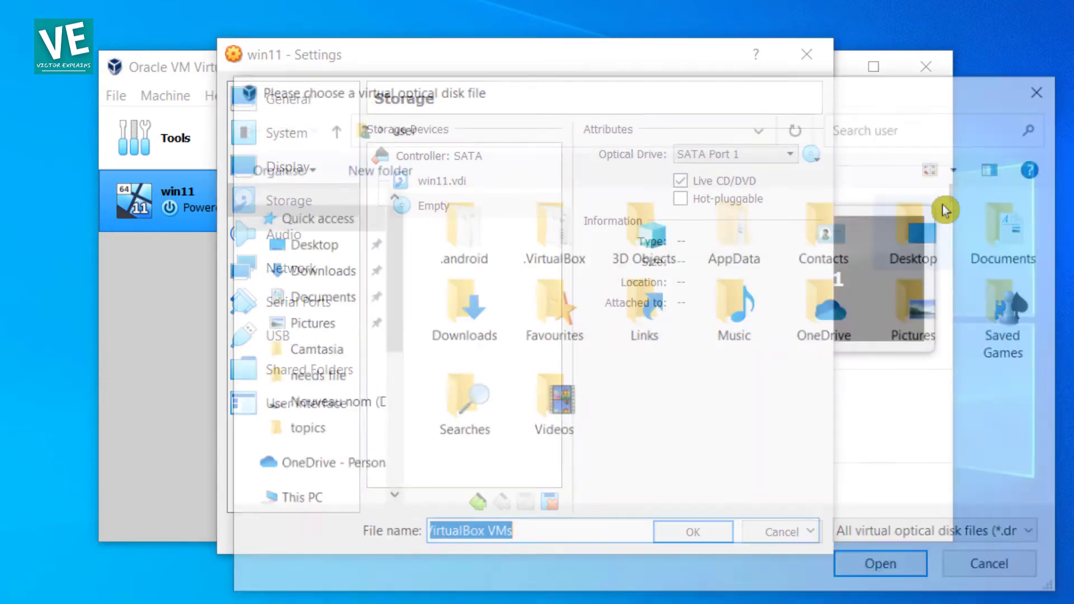
{"action": "left_click", "coordinate": [322, 250]}
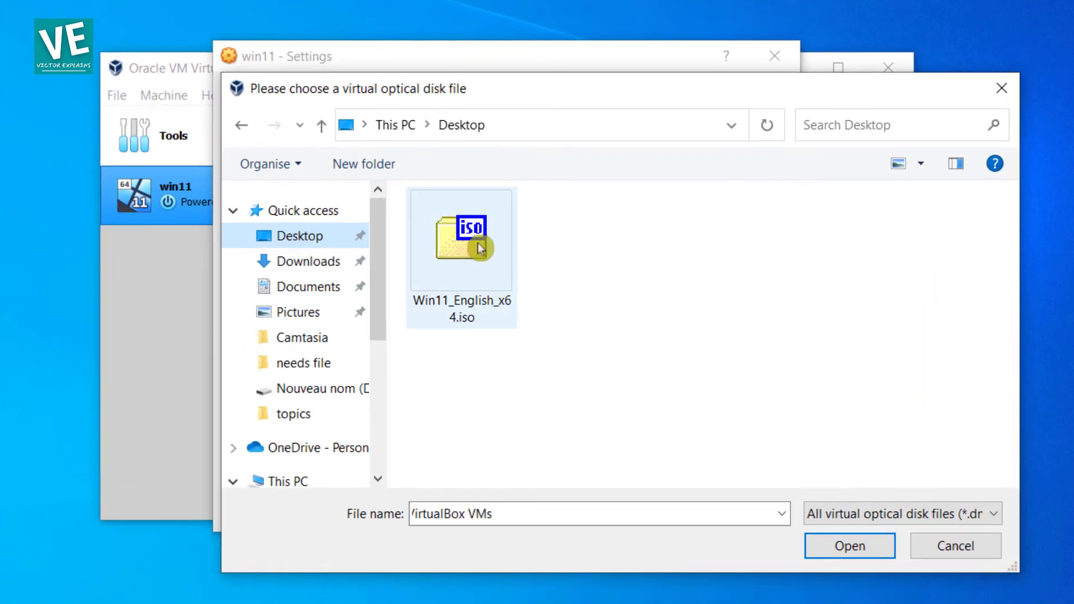
{"action": "left_click", "coordinate": [465, 270]}
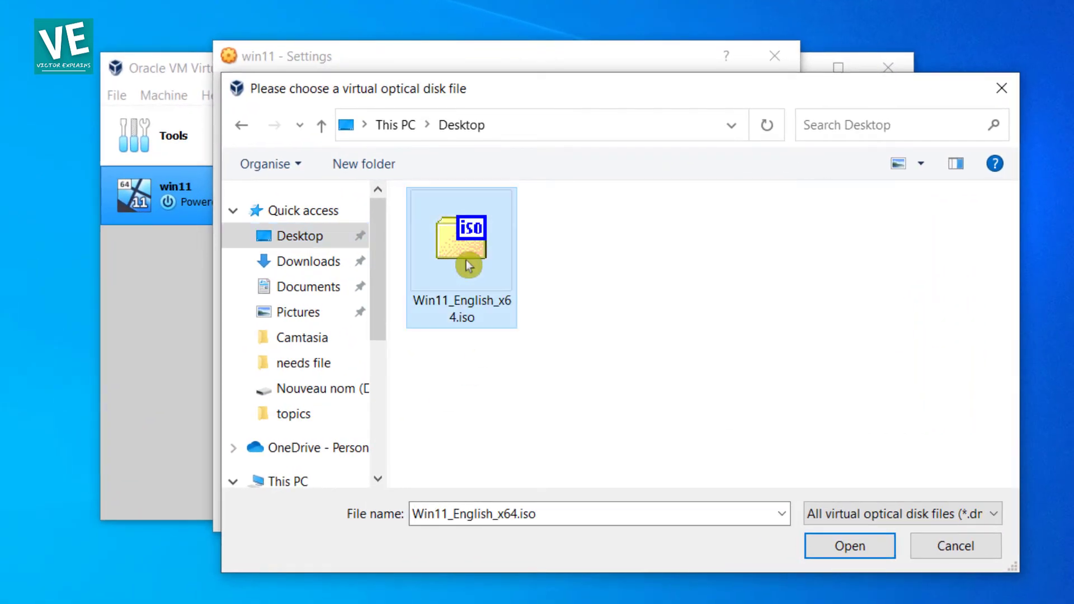
{"action": "left_click", "coordinate": [848, 547]}
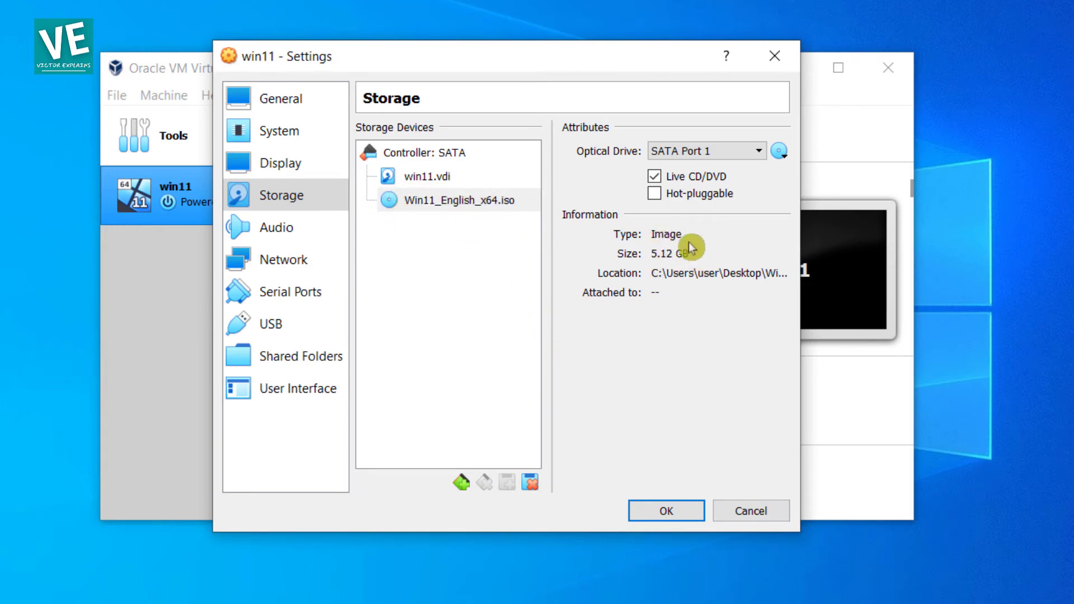
{"action": "left_click", "coordinate": [670, 512]}
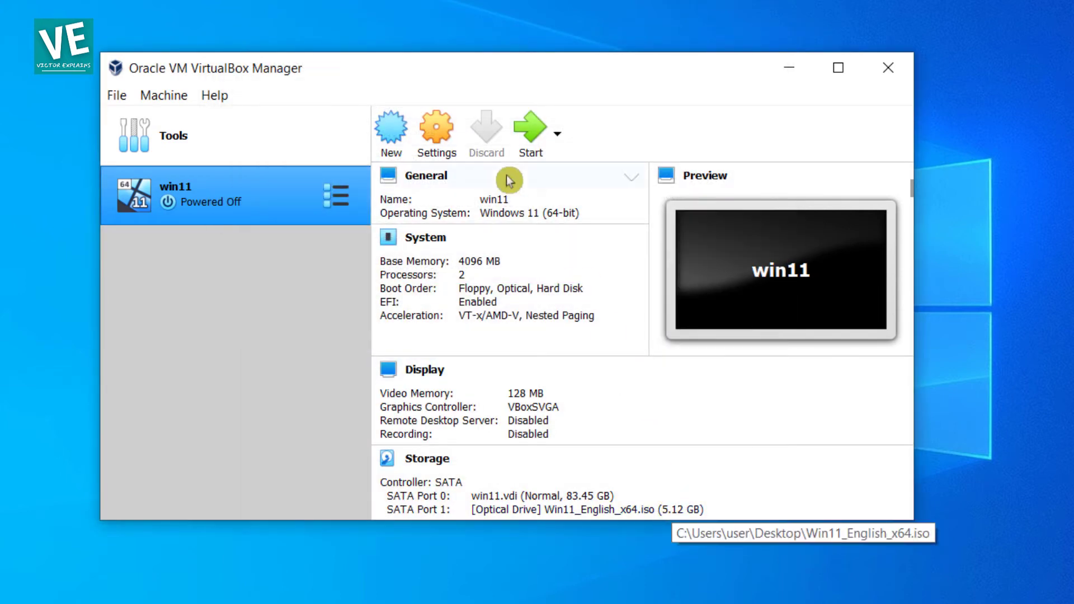
Step: Review the win11 machine's advanced, description and disk encryption options in its general settings, and close the settings
{"action": "left_click", "coordinate": [438, 134]}
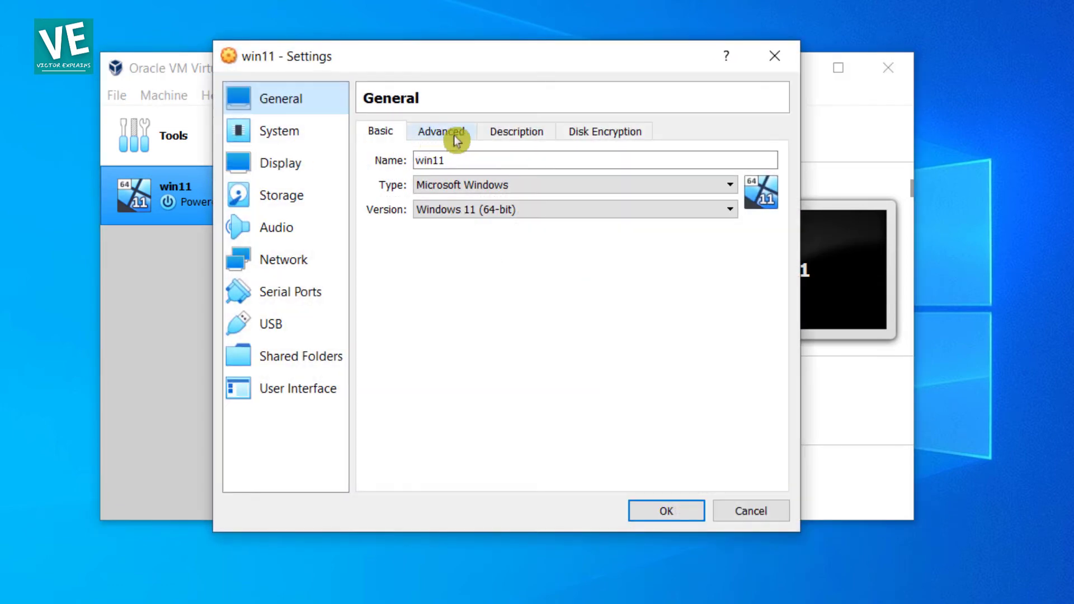
{"action": "left_click", "coordinate": [451, 136]}
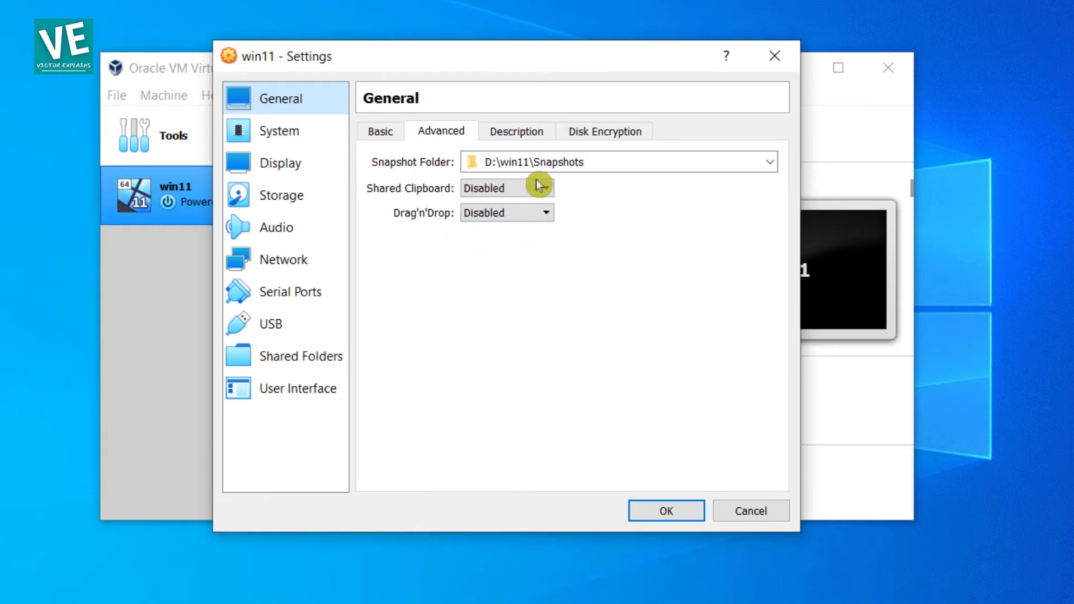
{"action": "left_click", "coordinate": [537, 133]}
{"action": "left_click", "coordinate": [589, 133]}
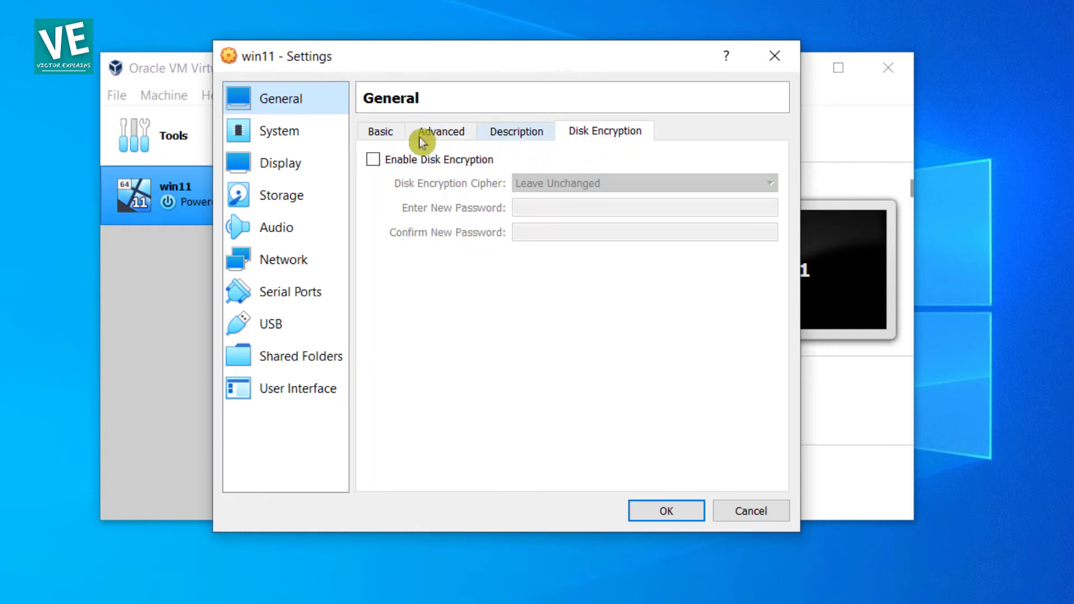
{"action": "left_click", "coordinate": [780, 56]}
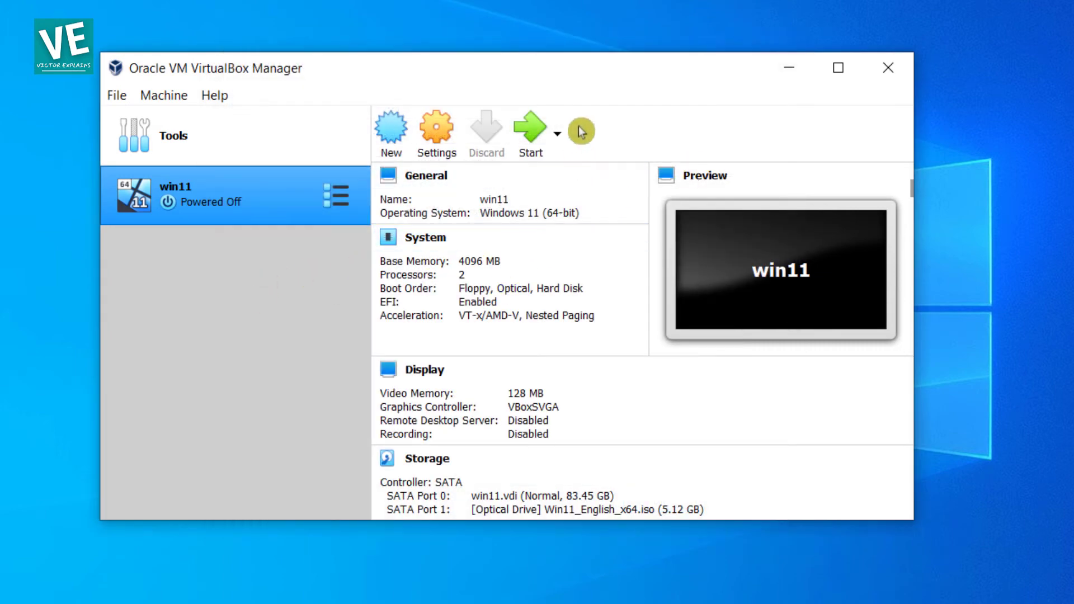
Step: Try to boot the win11 machine from the Windows 11 ISO and power it off at the UEFI shell
{"action": "left_click", "coordinate": [538, 136]}
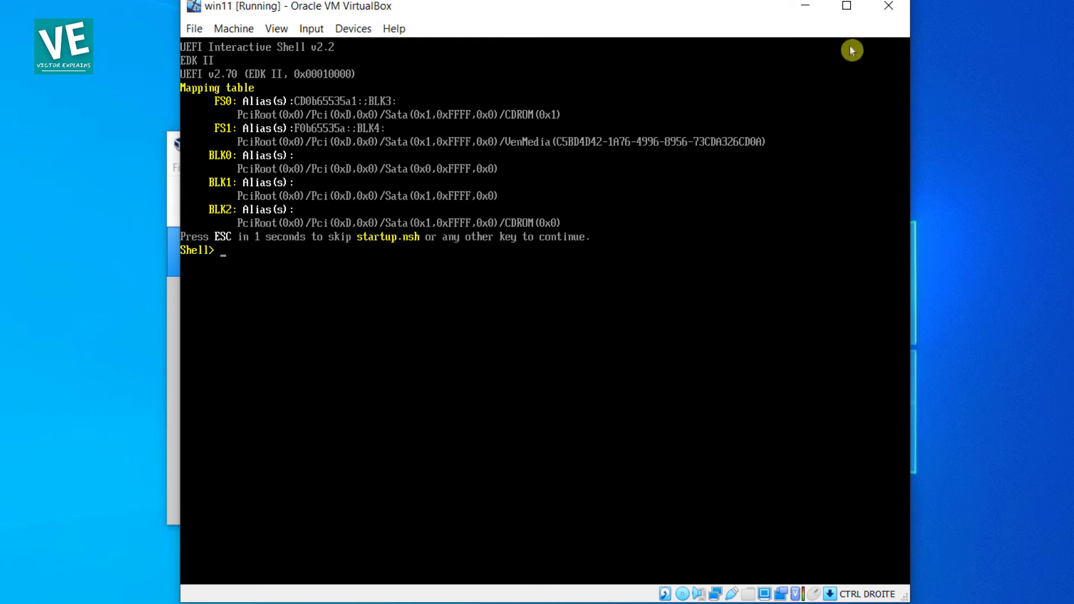
{"action": "left_click", "coordinate": [888, 8]}
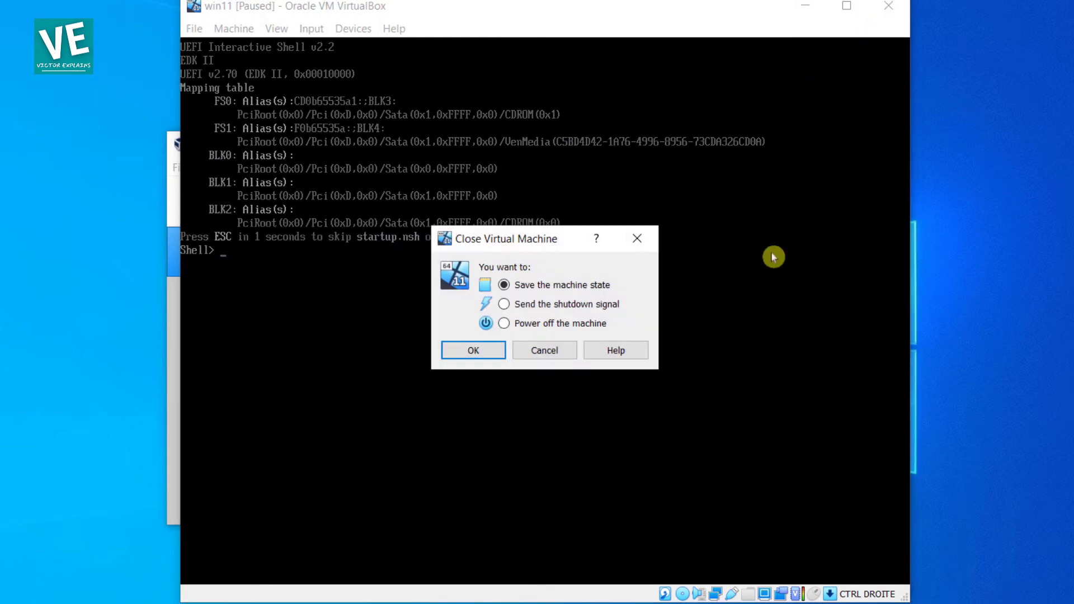
{"action": "left_click", "coordinate": [561, 324]}
{"action": "left_click", "coordinate": [485, 348]}
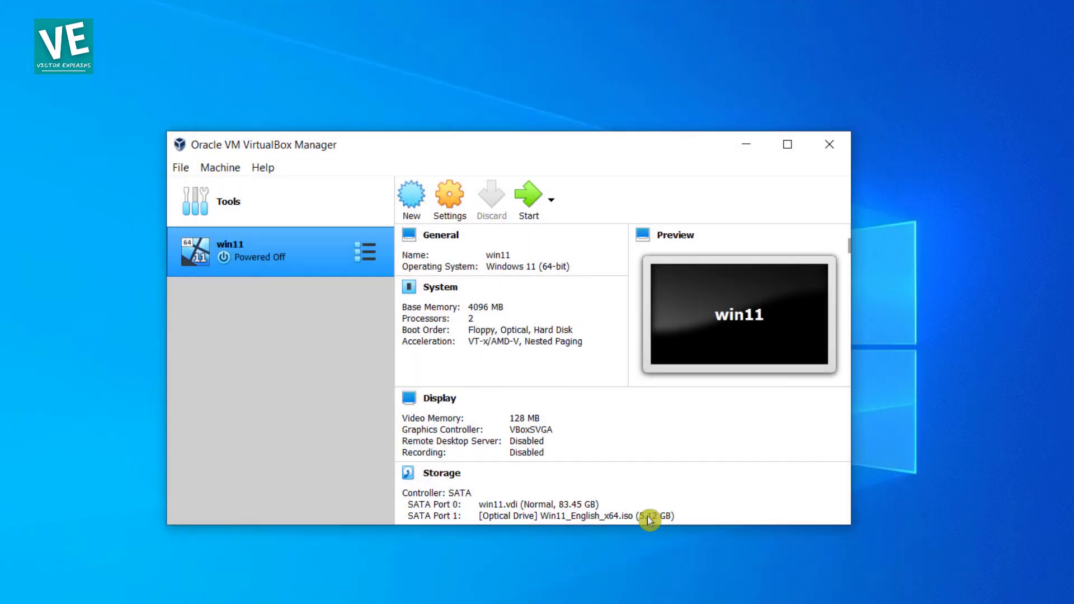
Step: Start the win11 machine and keep English (United States) as the installation language and the time and currency format
{"action": "left_click", "coordinate": [533, 203]}
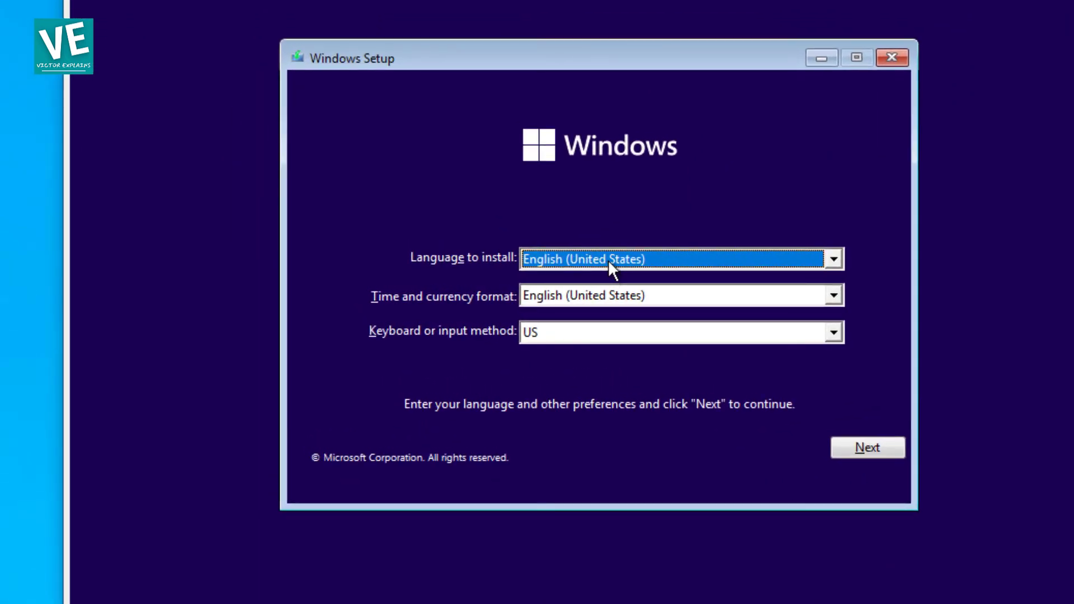
{"action": "left_click", "coordinate": [609, 260]}
{"action": "left_click", "coordinate": [632, 278]}
{"action": "left_click", "coordinate": [630, 298]}
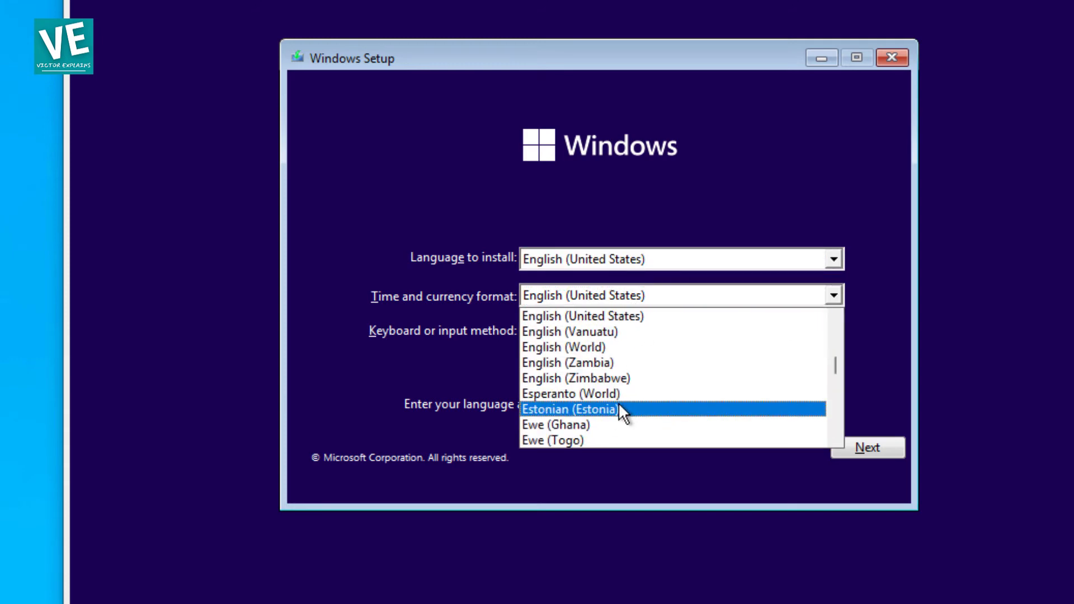
{"action": "scroll", "coordinate": [619, 397], "scroll_direction": "down", "scroll_amount": 3}
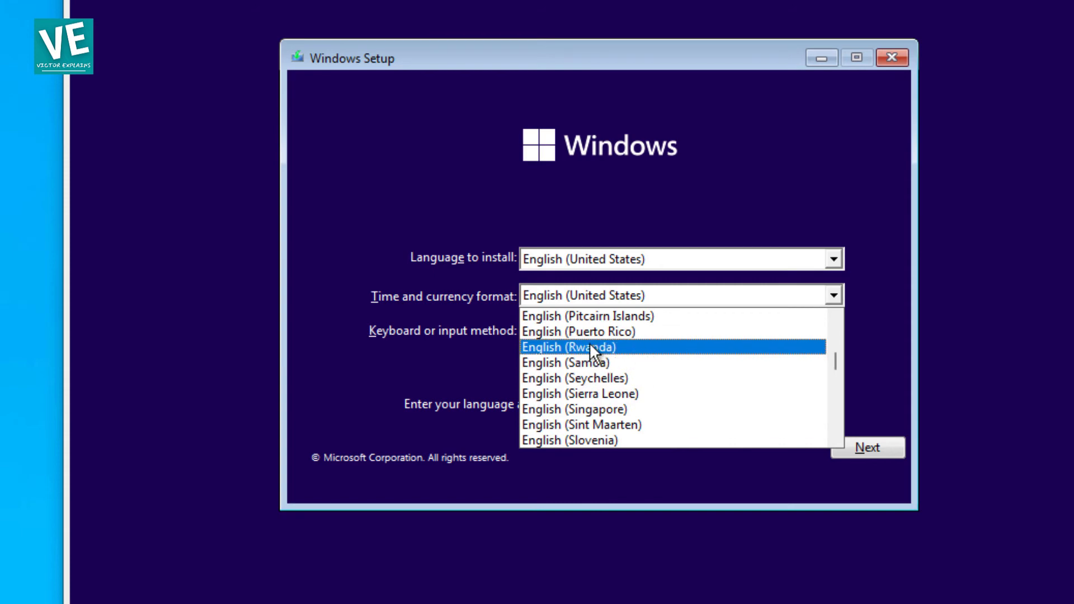
{"action": "scroll", "coordinate": [639, 344], "scroll_direction": "up", "scroll_amount": 16}
{"action": "scroll", "coordinate": [673, 345], "scroll_direction": "up", "scroll_amount": 10}
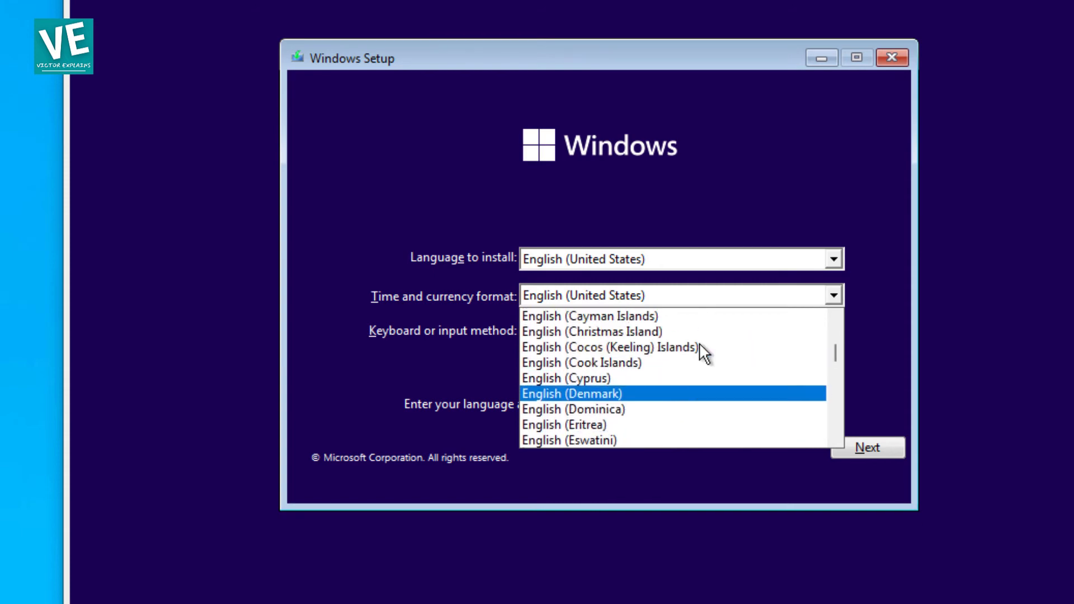
{"action": "scroll", "coordinate": [726, 352], "scroll_direction": "down", "scroll_amount": 20}
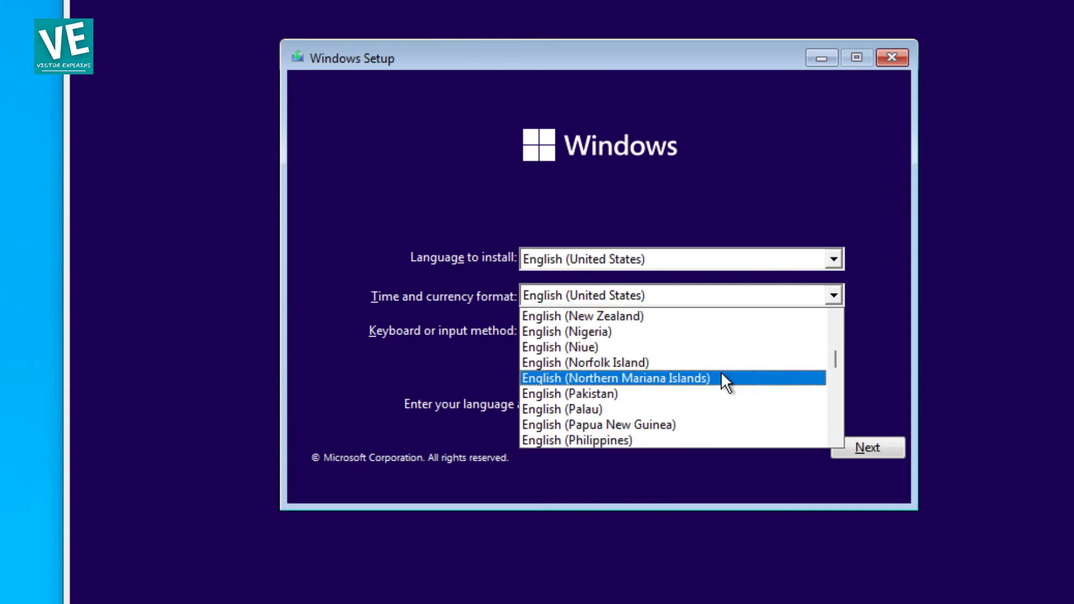
{"action": "left_click", "coordinate": [899, 338]}
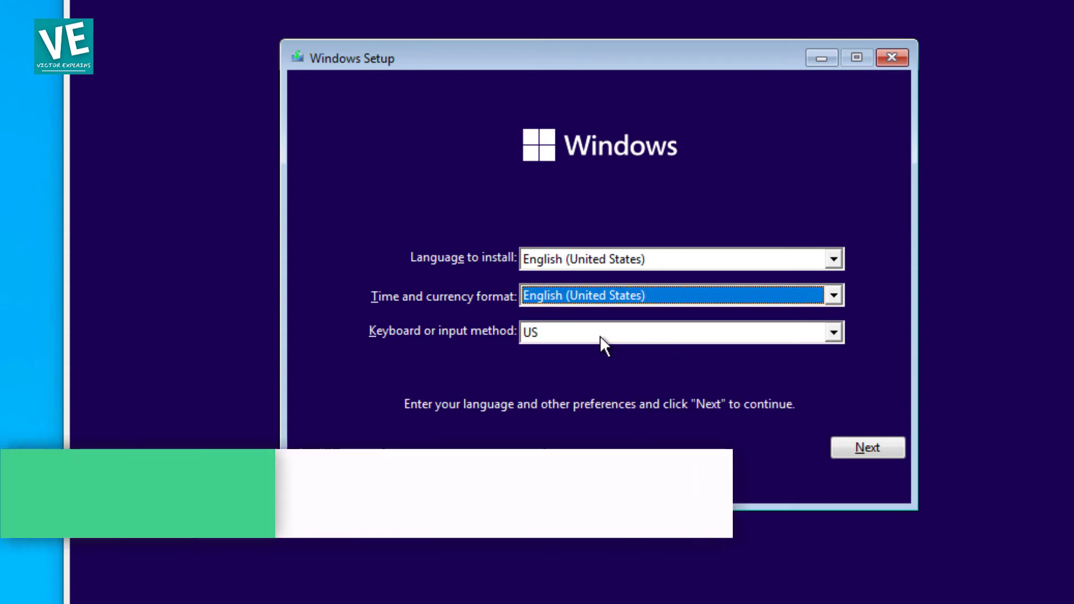
Step: Set the keyboard or input method to French and continue to the next Windows Setup page
{"action": "left_click", "coordinate": [599, 336]}
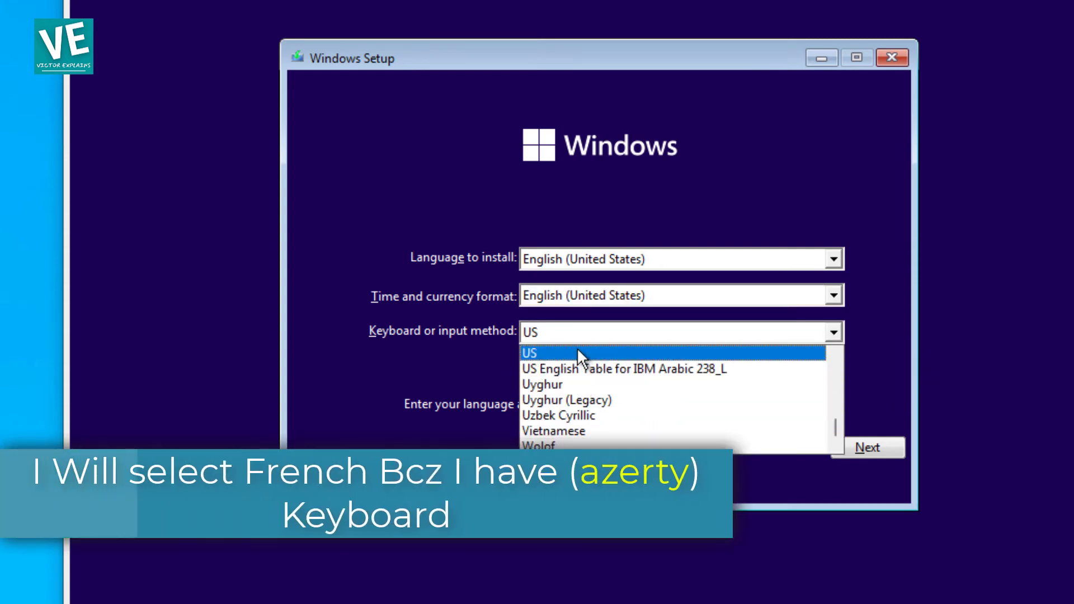
{"action": "scroll", "coordinate": [606, 403], "scroll_direction": "down", "scroll_amount": 1}
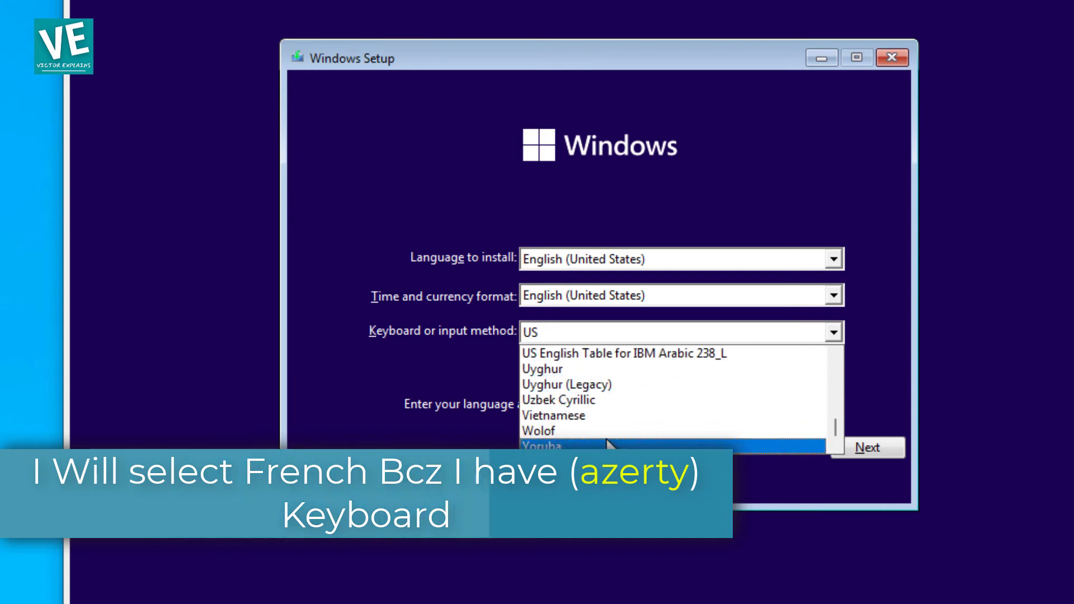
{"action": "scroll", "coordinate": [608, 414], "scroll_direction": "up", "scroll_amount": 10}
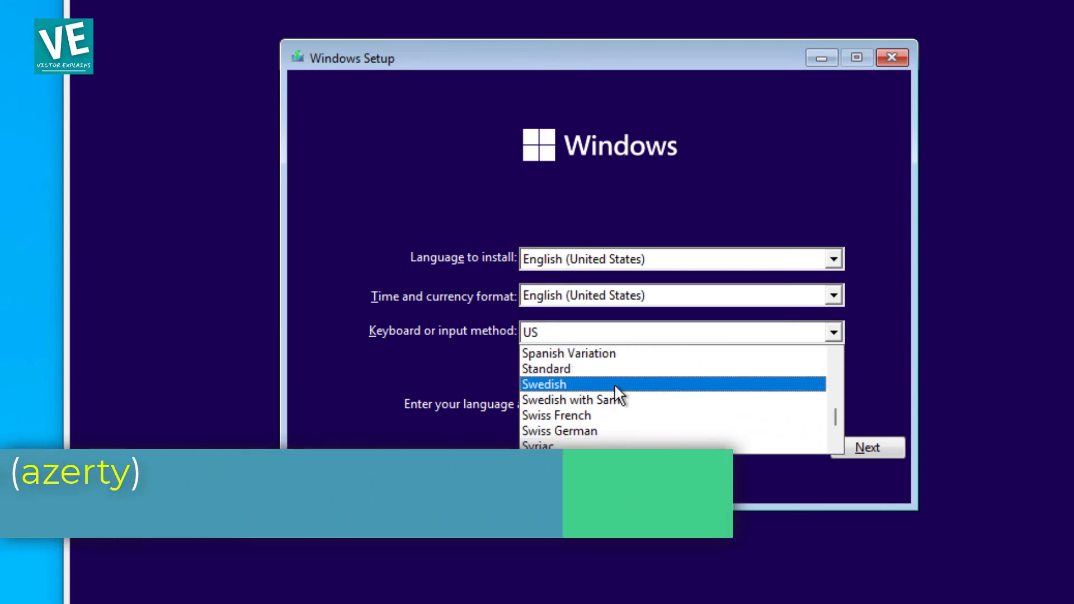
{"action": "scroll", "coordinate": [615, 392], "scroll_direction": "up", "scroll_amount": 1}
{"action": "scroll", "coordinate": [615, 384], "scroll_direction": "up", "scroll_amount": 10}
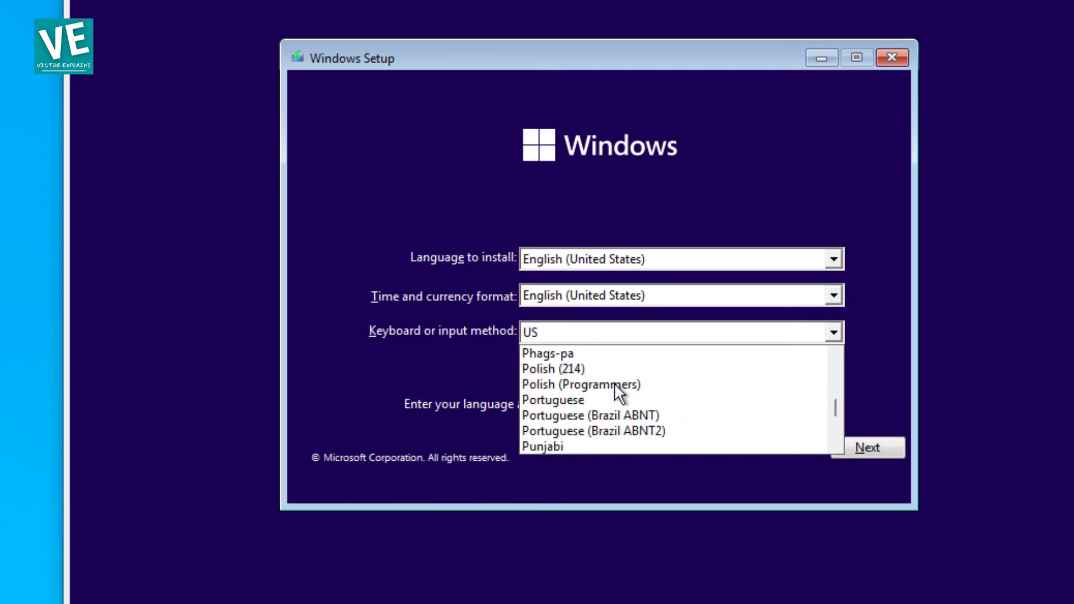
{"action": "key", "text": "f"}
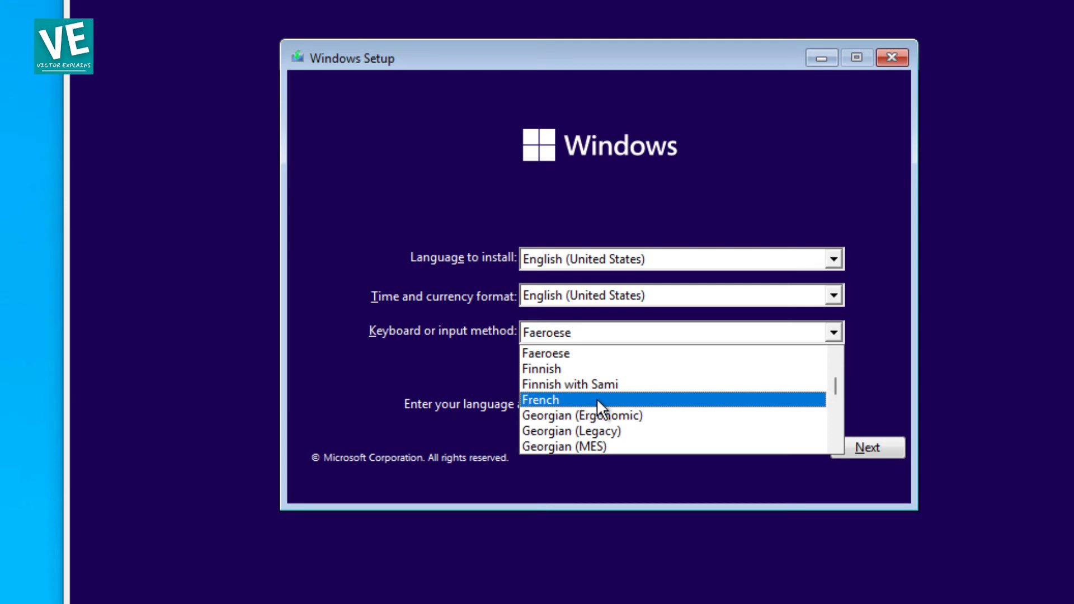
{"action": "left_click", "coordinate": [597, 399]}
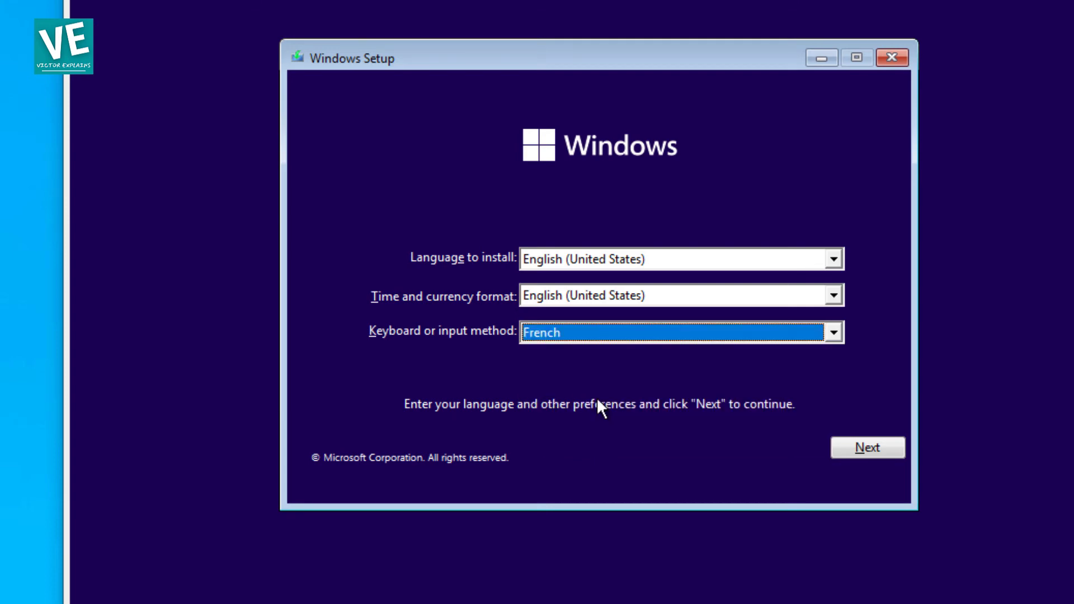
{"action": "left_click", "coordinate": [869, 448]}
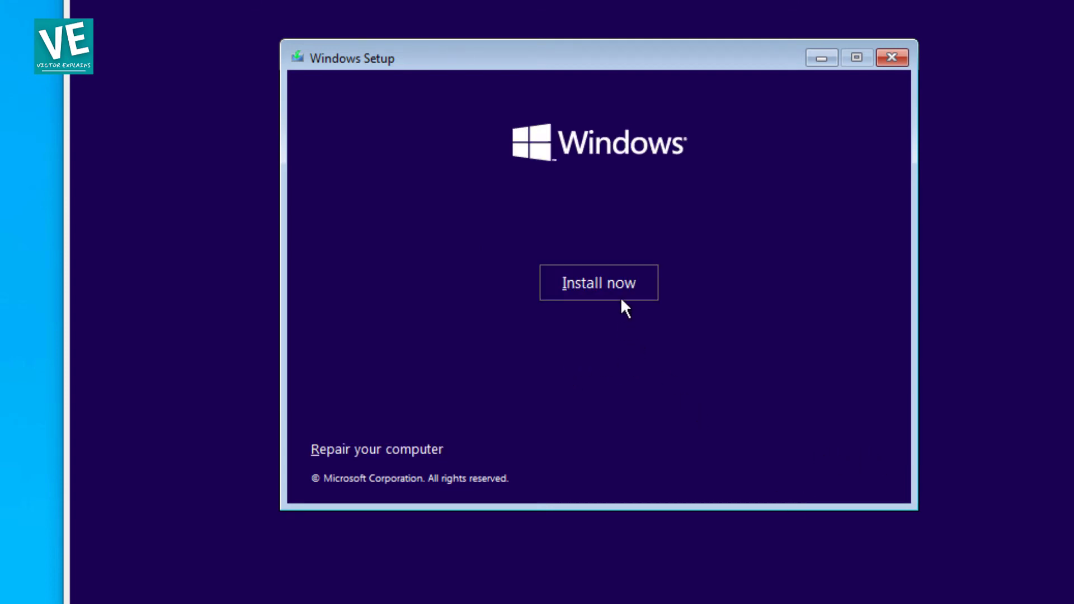
Step: Try to begin the installation without a product key, choosing Windows 11 Pro as the operating system
{"action": "left_click", "coordinate": [588, 283]}
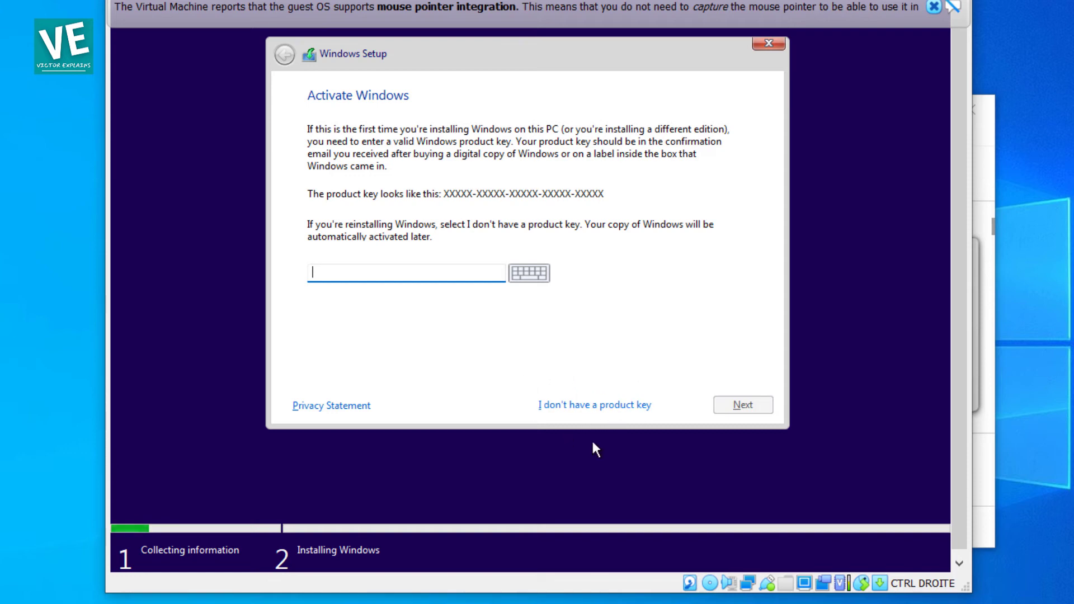
{"action": "left_click", "coordinate": [611, 405]}
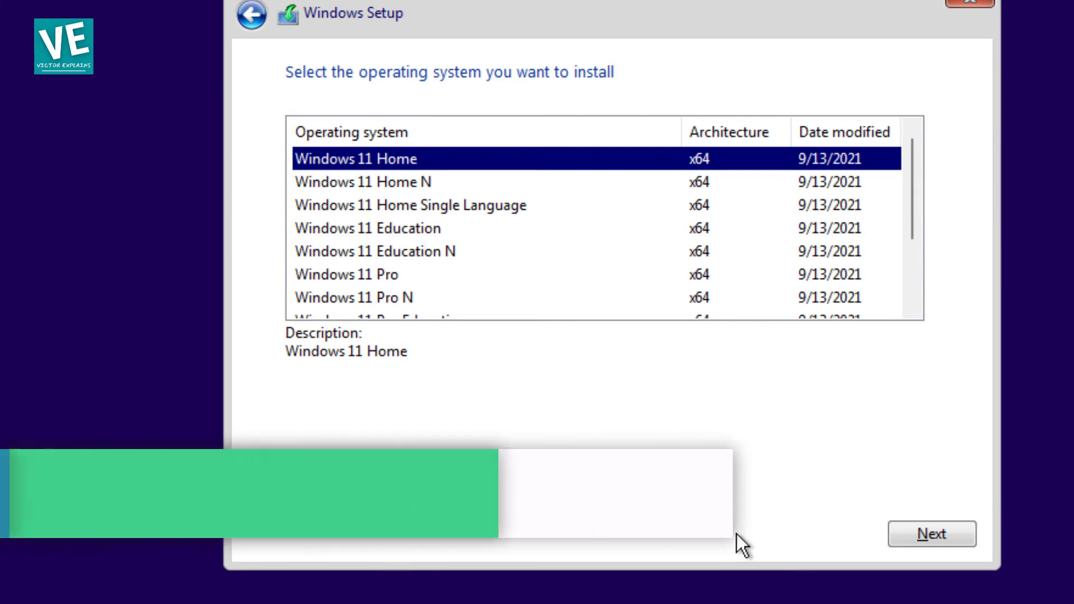
{"action": "scroll", "coordinate": [367, 201], "scroll_direction": "down", "scroll_amount": 2}
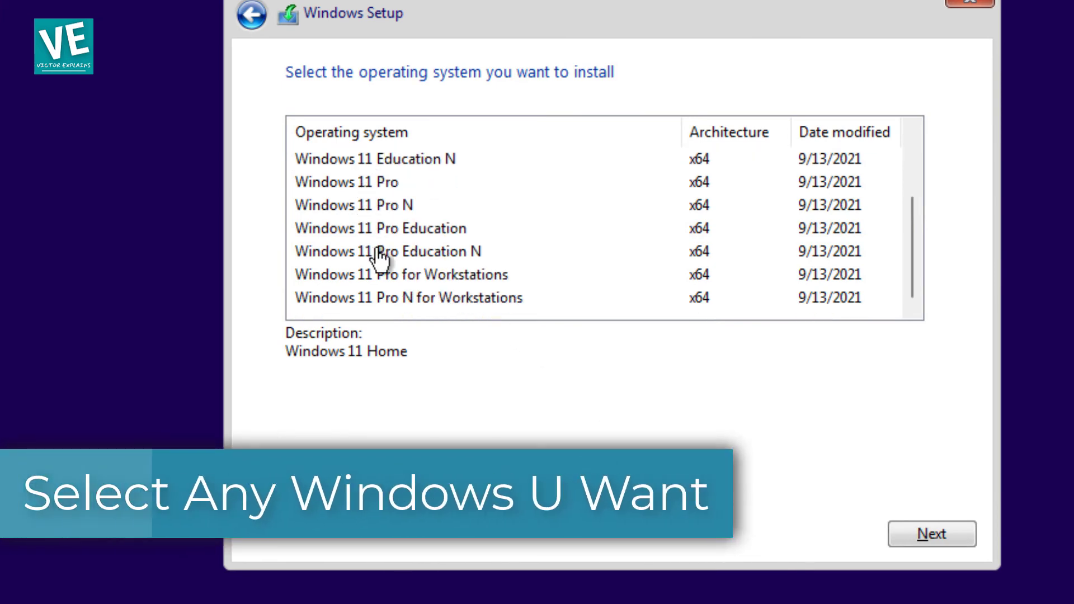
{"action": "scroll", "coordinate": [388, 274], "scroll_direction": "up", "scroll_amount": 2}
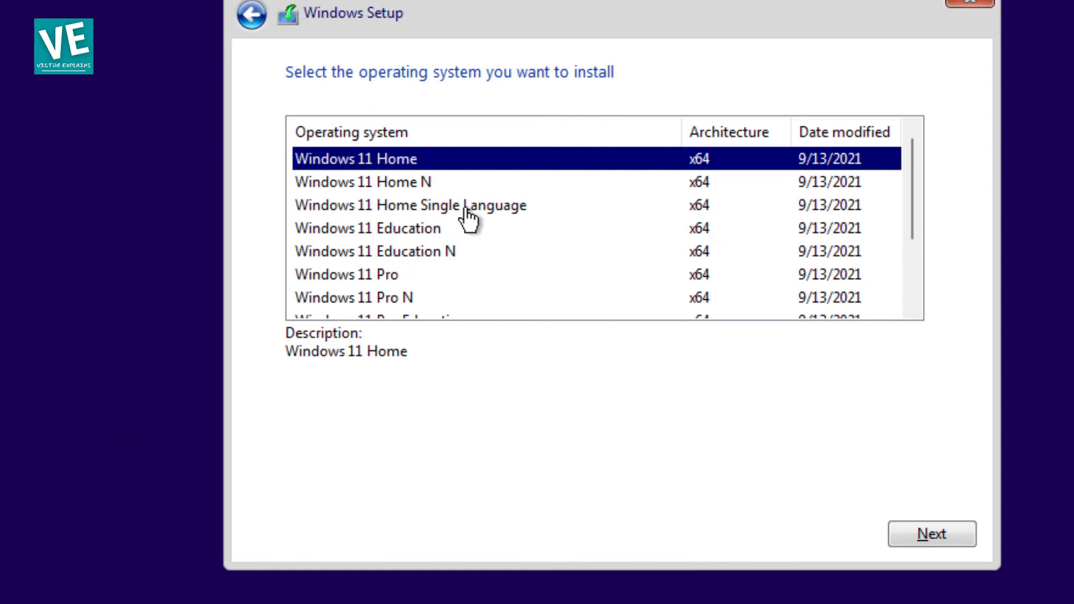
{"action": "scroll", "coordinate": [467, 240], "scroll_direction": "down", "scroll_amount": 1}
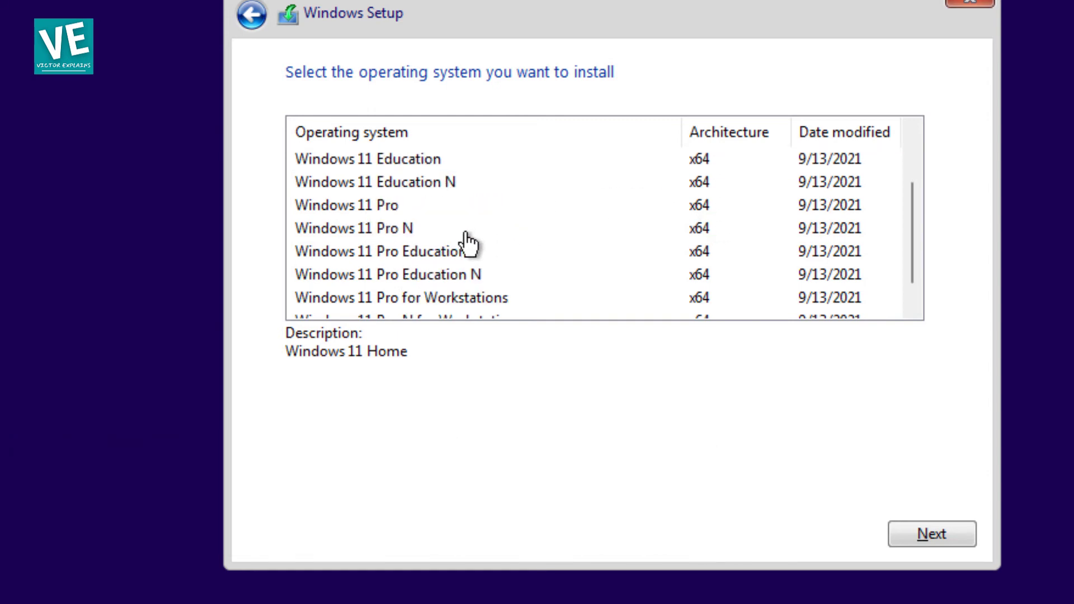
{"action": "left_click", "coordinate": [382, 213]}
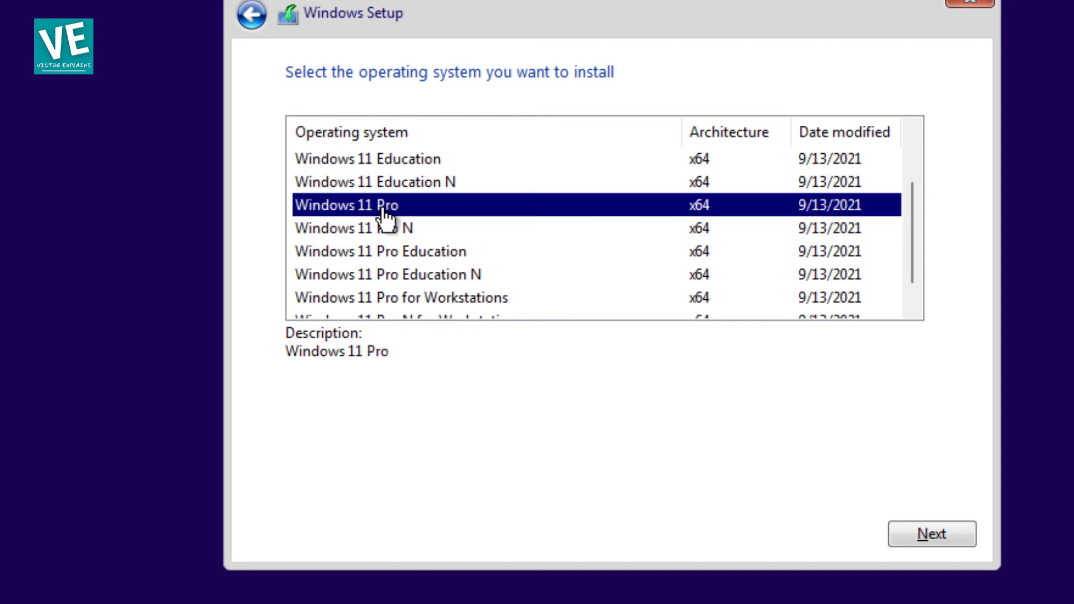
{"action": "left_click", "coordinate": [943, 530]}
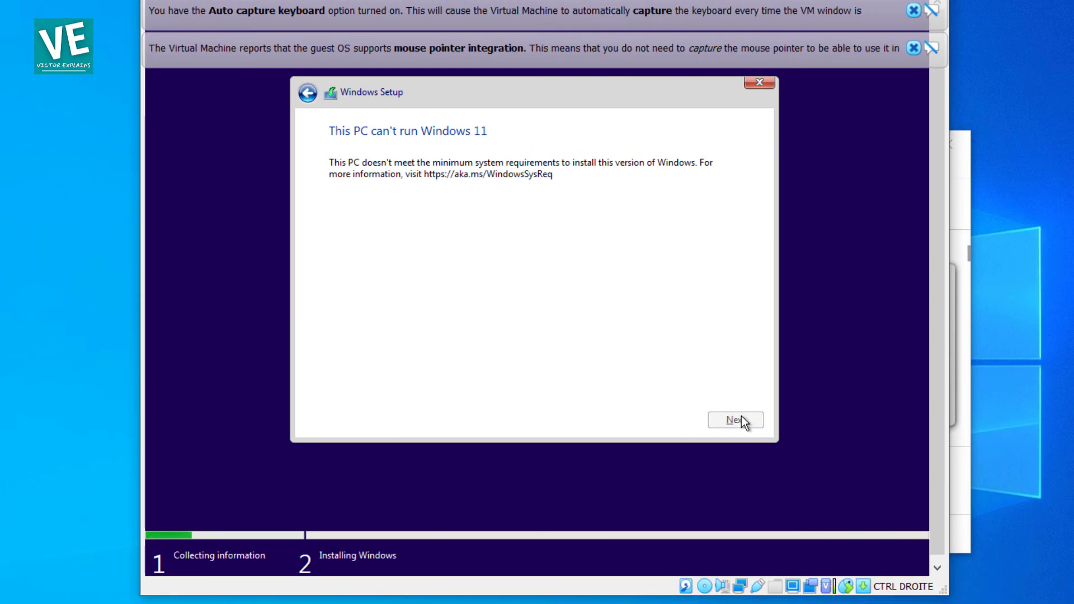
Step: Cancel the Windows 11 installation and power off the win11 virtual machine
{"action": "left_click", "coordinate": [756, 80]}
{"action": "left_click", "coordinate": [641, 348]}
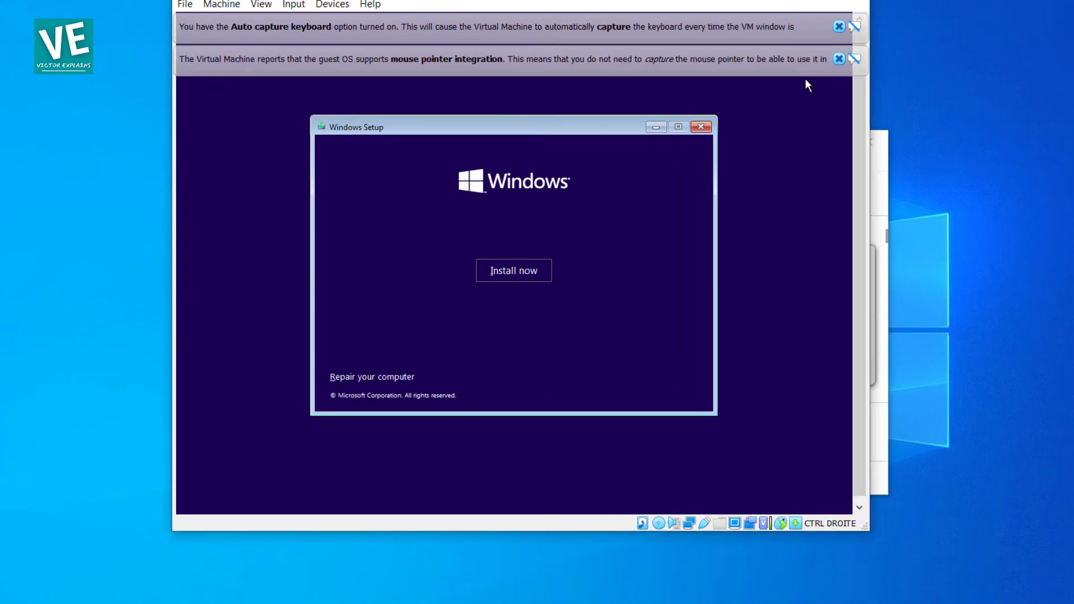
{"action": "left_click", "coordinate": [781, 22]}
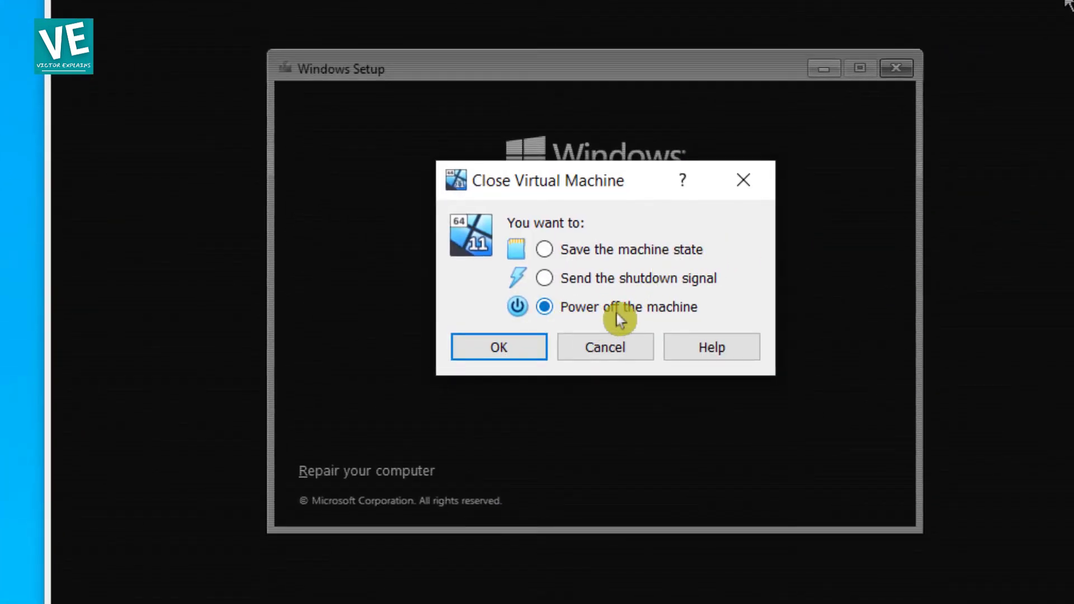
{"action": "left_click", "coordinate": [520, 347]}
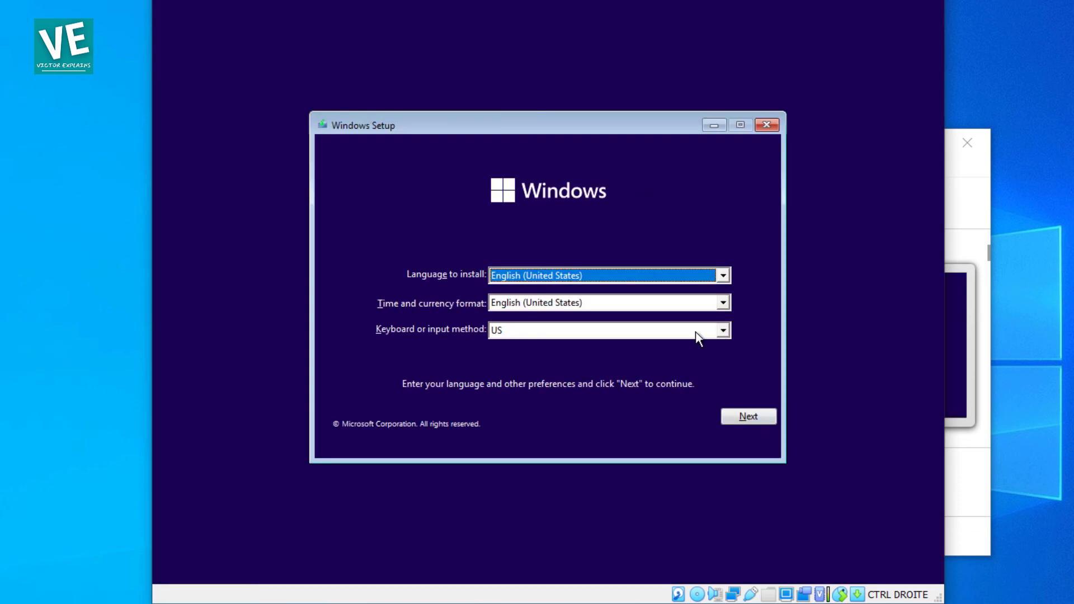
Step: Set the keyboard or input method to French in Windows Setup and start the installation
{"action": "left_click", "coordinate": [694, 330]}
{"action": "left_click", "coordinate": [573, 379]}
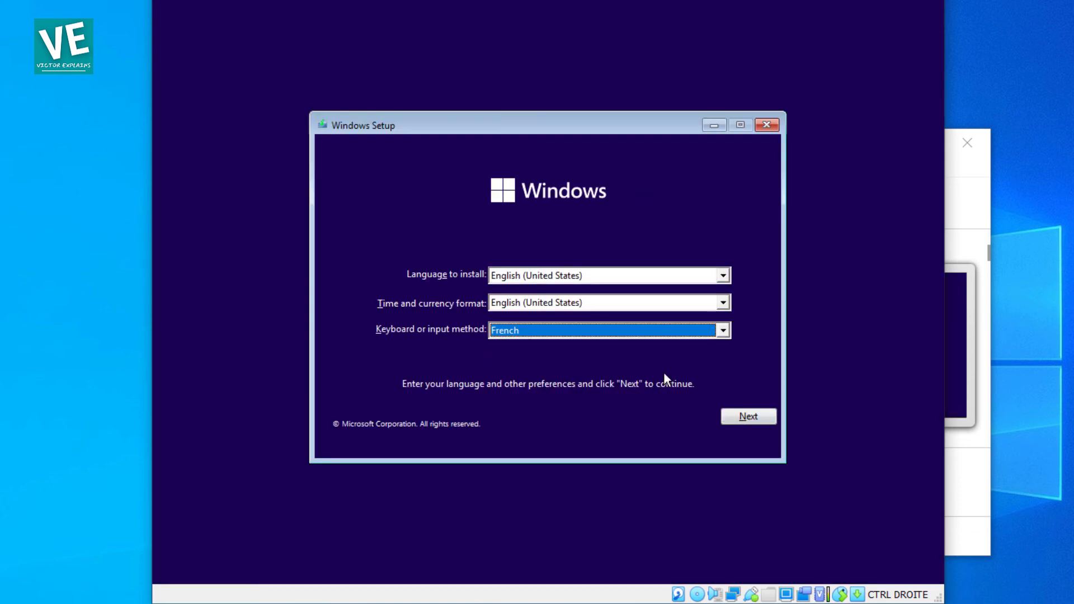
{"action": "left_click", "coordinate": [745, 417]}
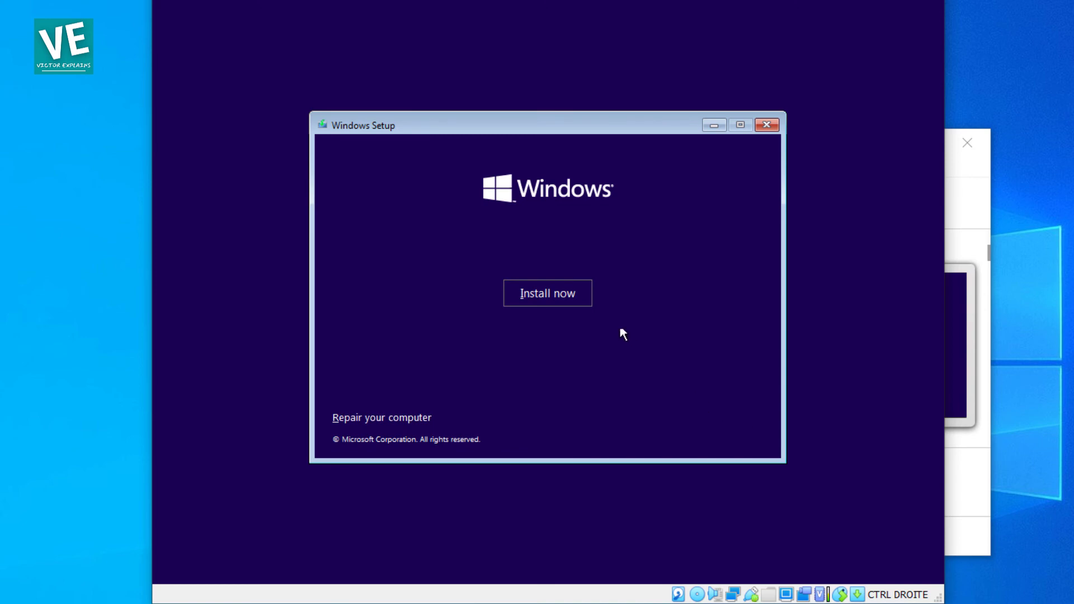
{"action": "left_click", "coordinate": [548, 294]}
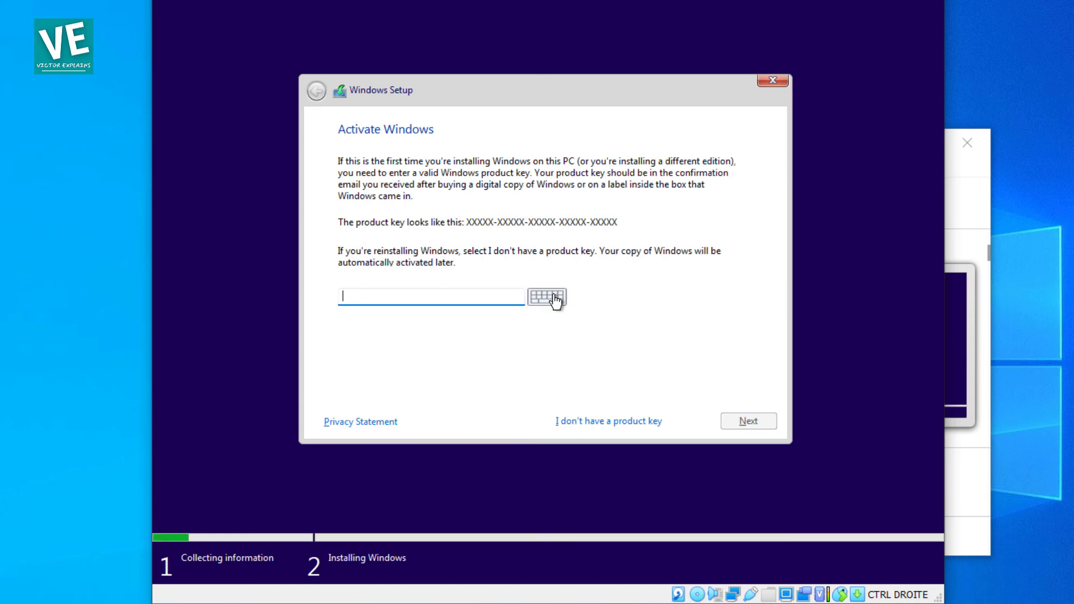
Step: Continue without a product key and choose Windows 11 Pro as the operating system to install
{"action": "left_click", "coordinate": [619, 421]}
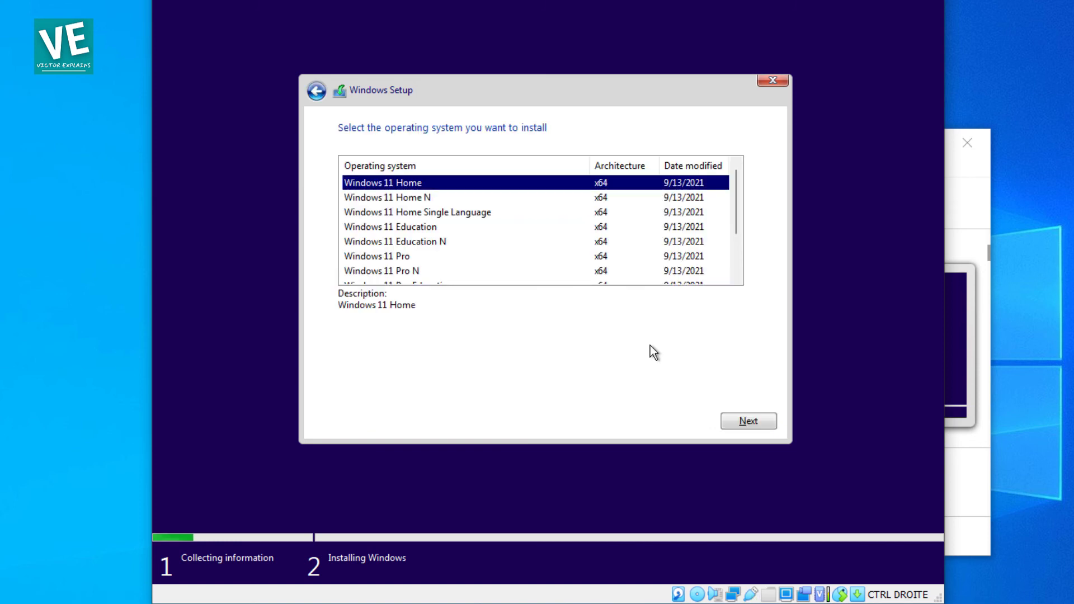
{"action": "scroll", "coordinate": [475, 247], "scroll_direction": "down", "scroll_amount": 1}
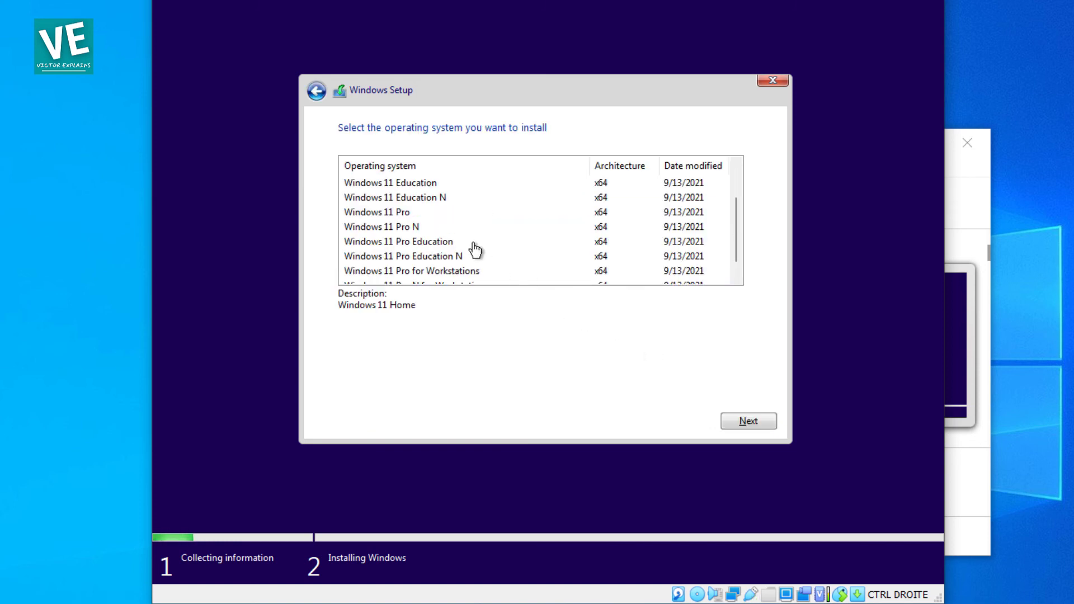
{"action": "left_click", "coordinate": [418, 215]}
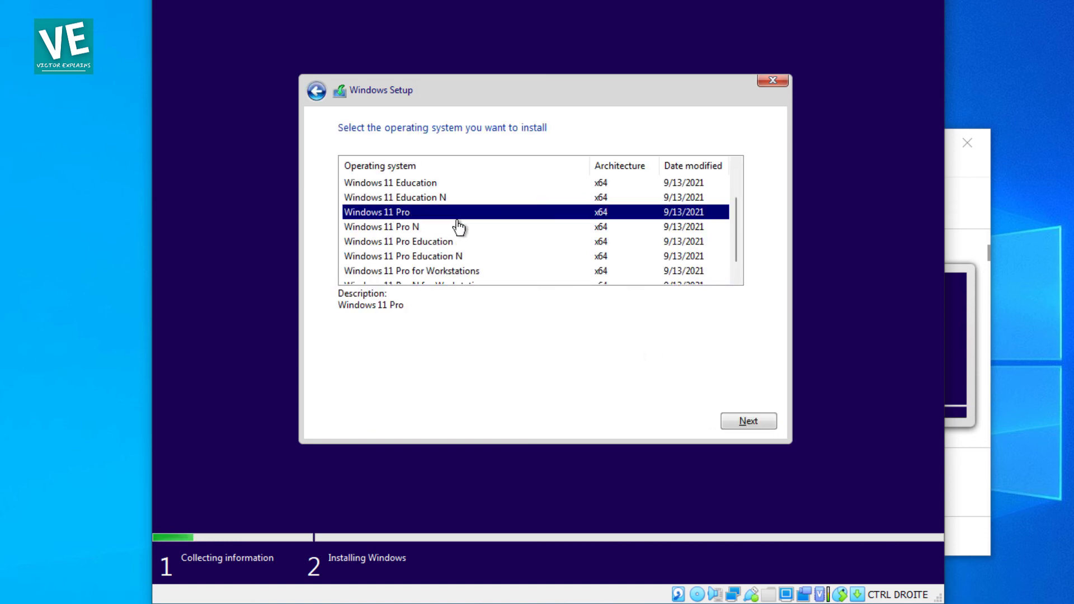
{"action": "left_click", "coordinate": [743, 423]}
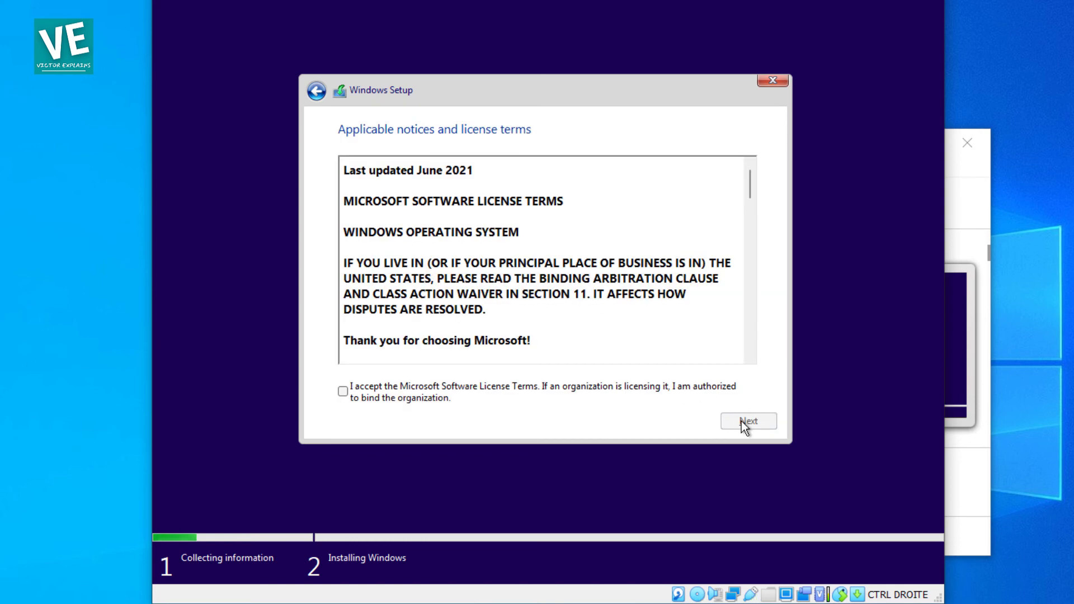
Step: Accept the license terms and start a custom installation of Windows on the Drive 0 unallocated space
{"action": "left_click", "coordinate": [343, 392]}
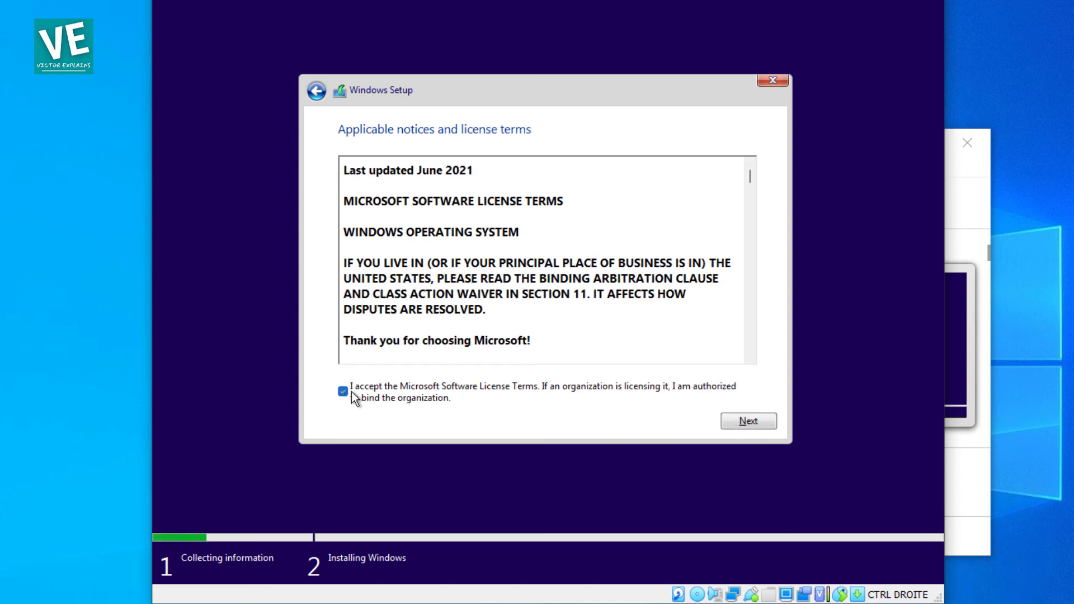
{"action": "left_click", "coordinate": [740, 426]}
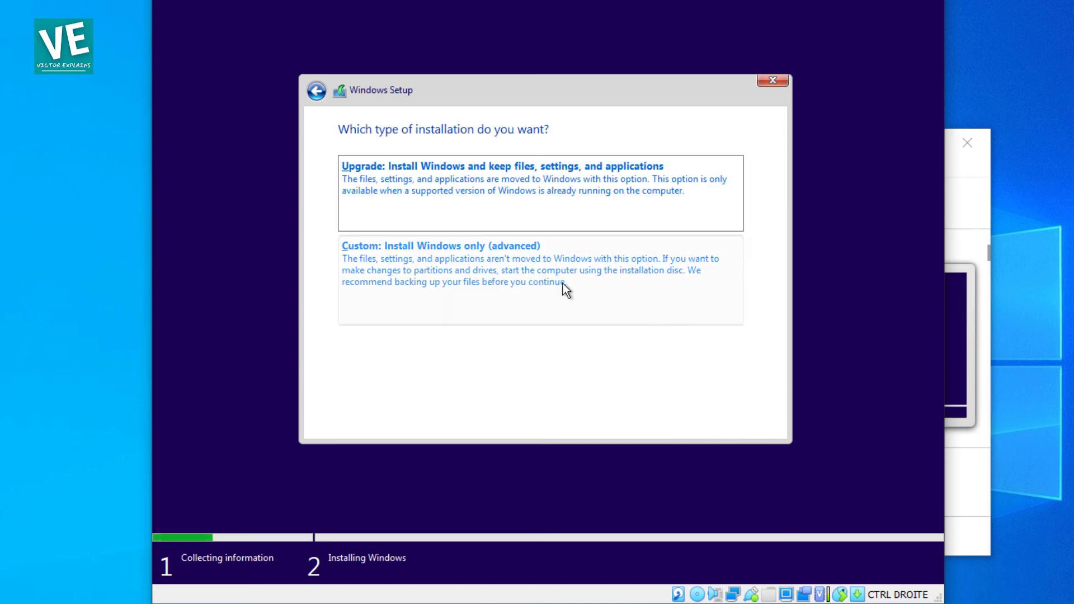
{"action": "left_click", "coordinate": [546, 284]}
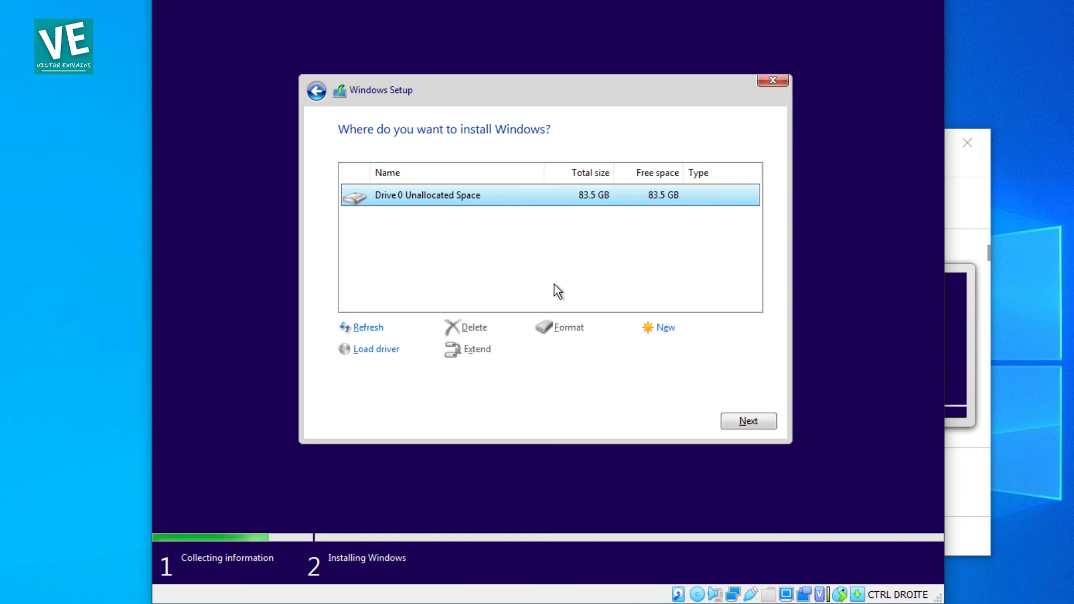
{"action": "left_click", "coordinate": [753, 420]}
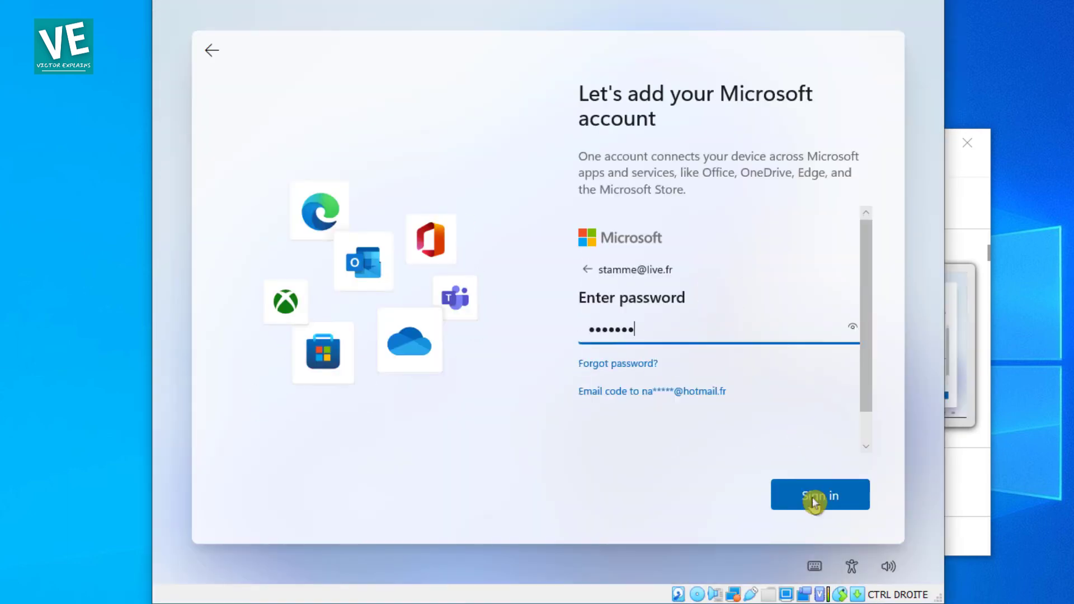
Step: Submit the filled-in password to sign in to the Microsoft account
{"action": "left_click", "coordinate": [806, 501]}
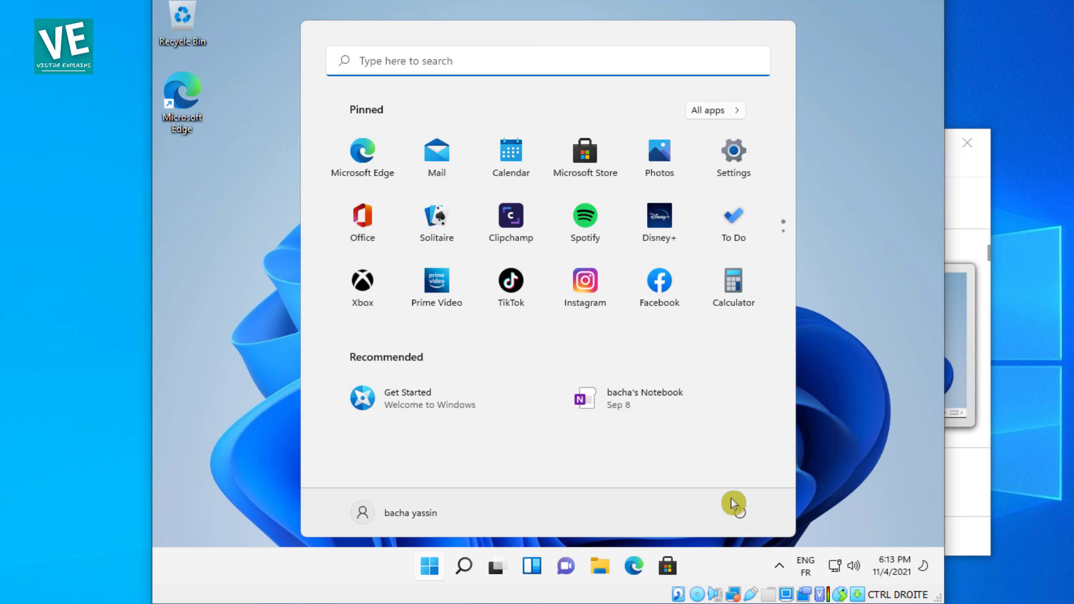
Step: Dismiss the Start menu, look through the Documents folder and This PC in File Explorer, and minimize its window
{"action": "left_click", "coordinate": [857, 217]}
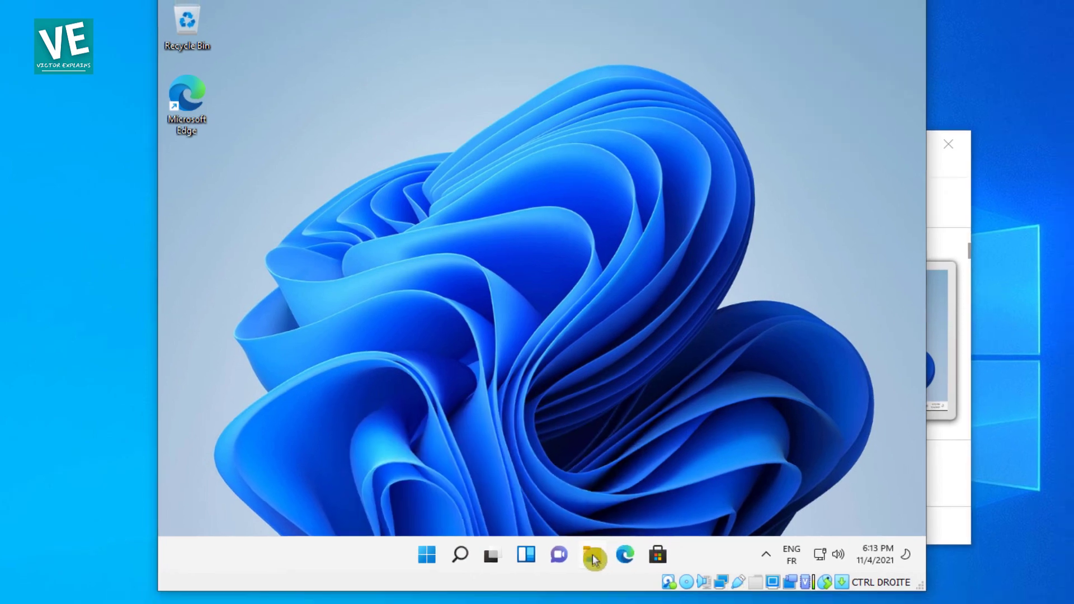
{"action": "left_click", "coordinate": [612, 570]}
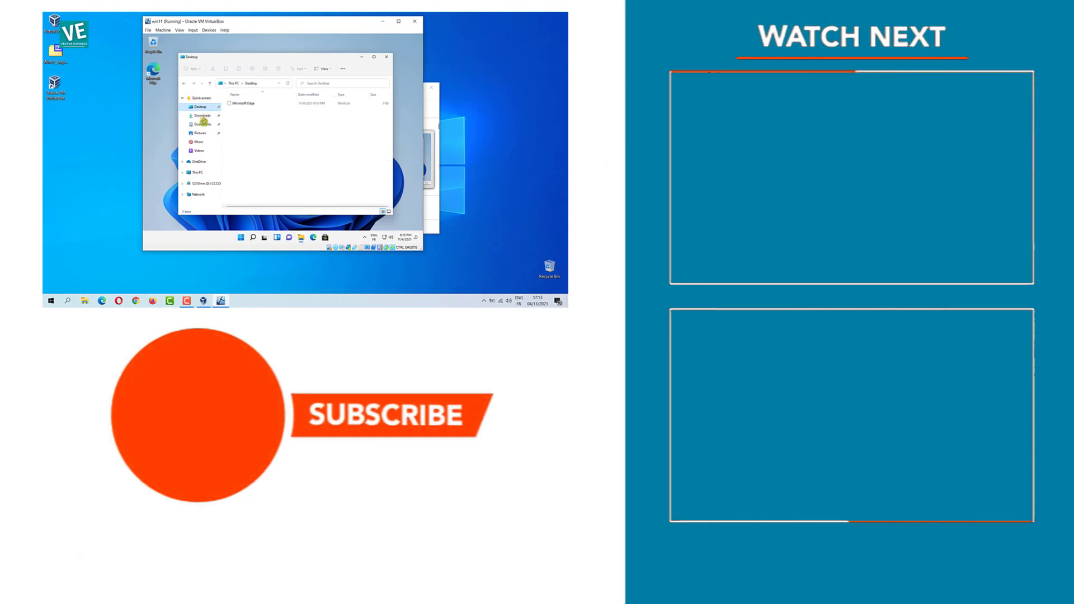
{"action": "left_click", "coordinate": [204, 126]}
{"action": "left_click", "coordinate": [201, 174]}
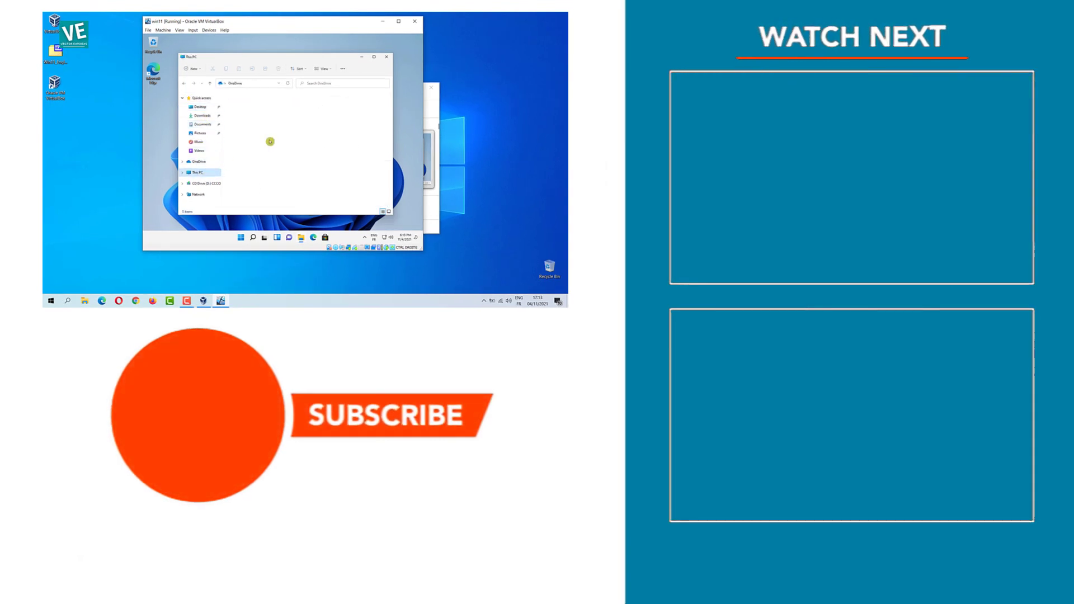
{"action": "left_click", "coordinate": [362, 57]}
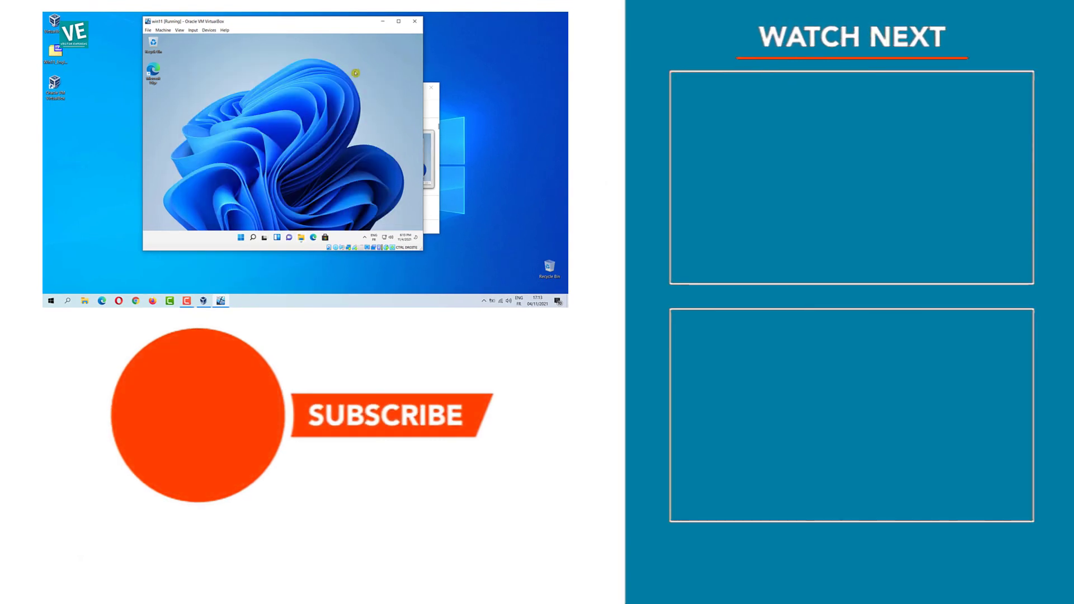